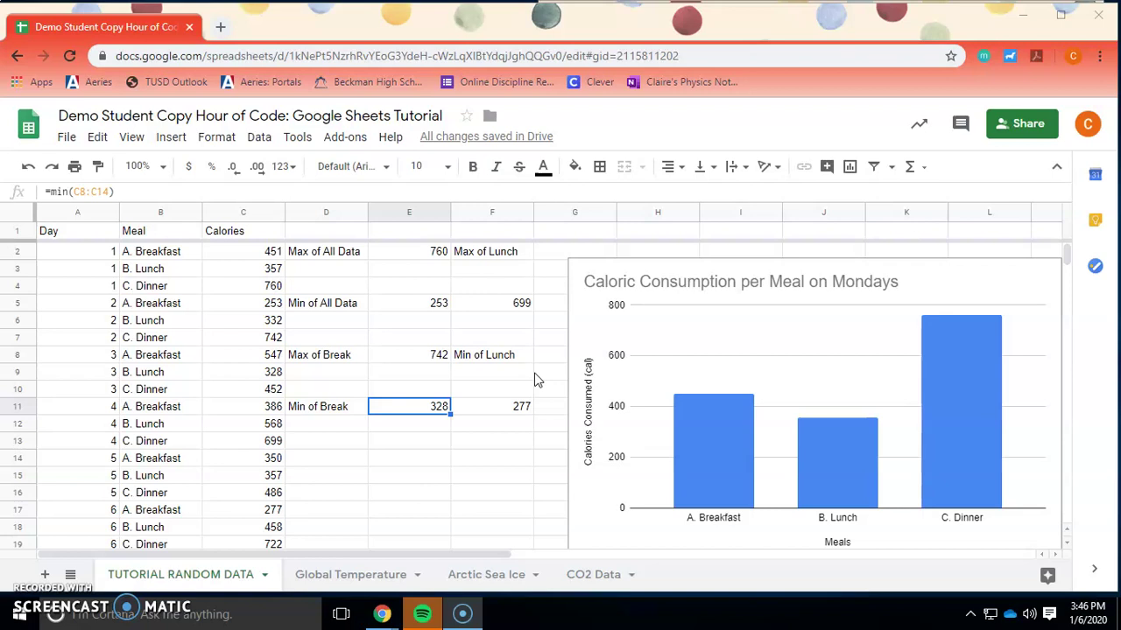
Duplicate the TUTORIAL RANDOM DATA sheet and rename the copy as "Breakfast Graph TUTORIAL RANDOM DATA".
click(264, 577)
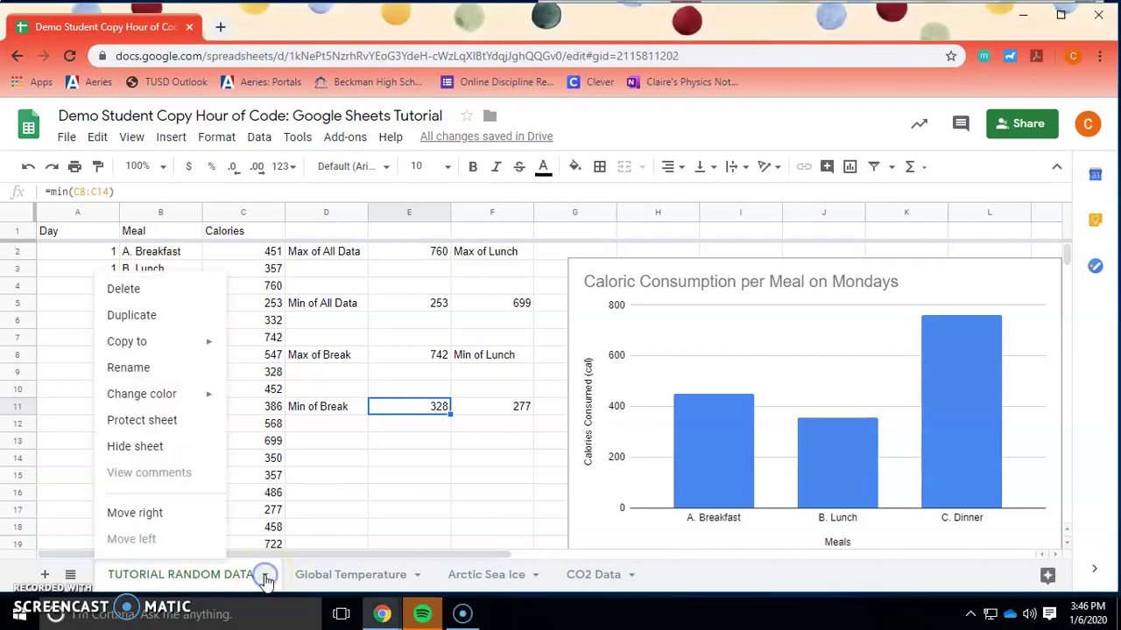
click(145, 316)
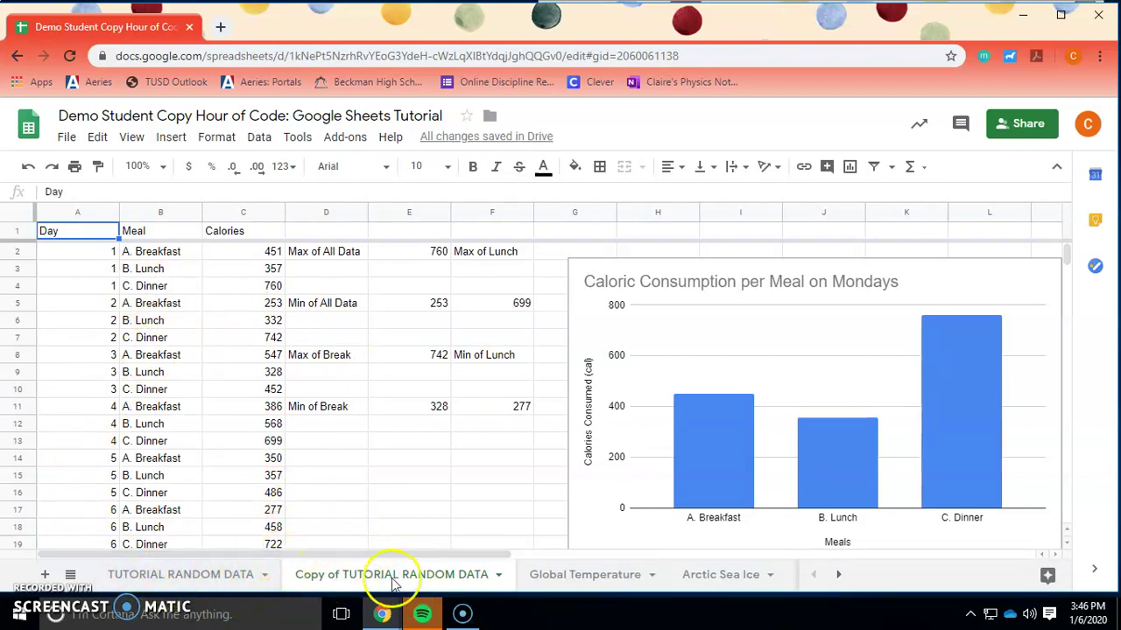
right_click(441, 574)
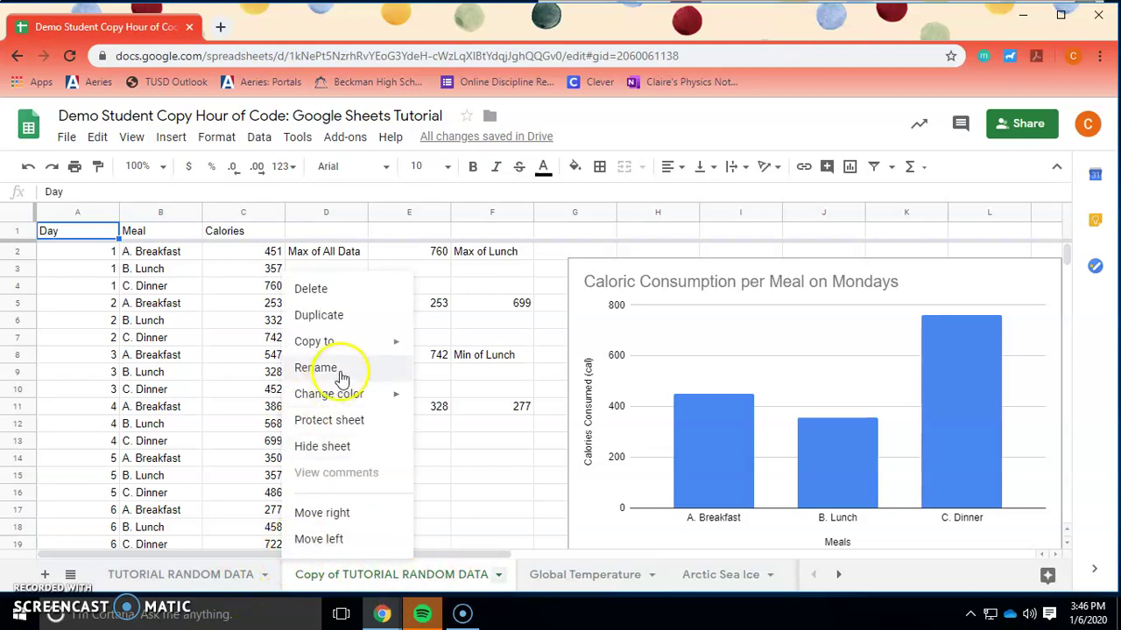
click(369, 369)
drag(342, 575, 270, 600)
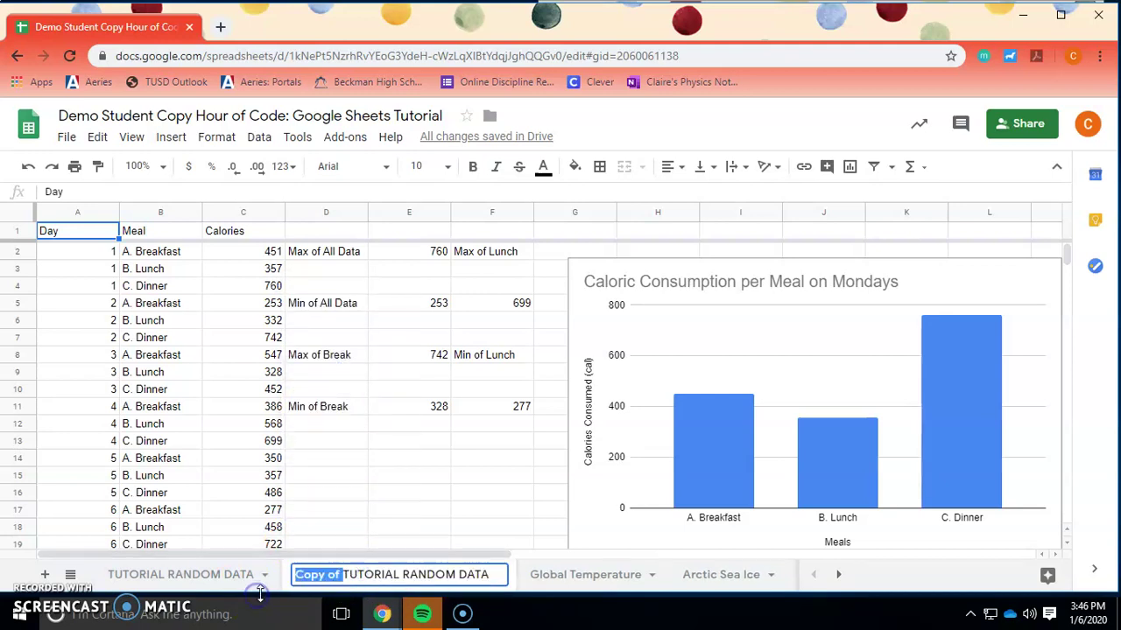
text(Breakfast )
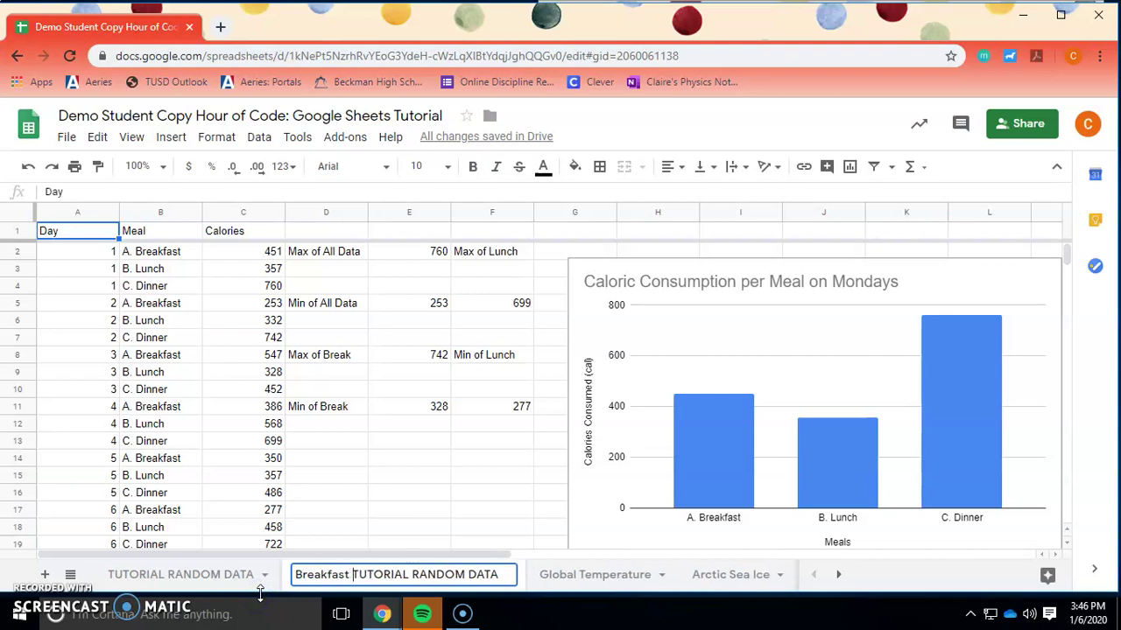
text(Graph)
key(Return)
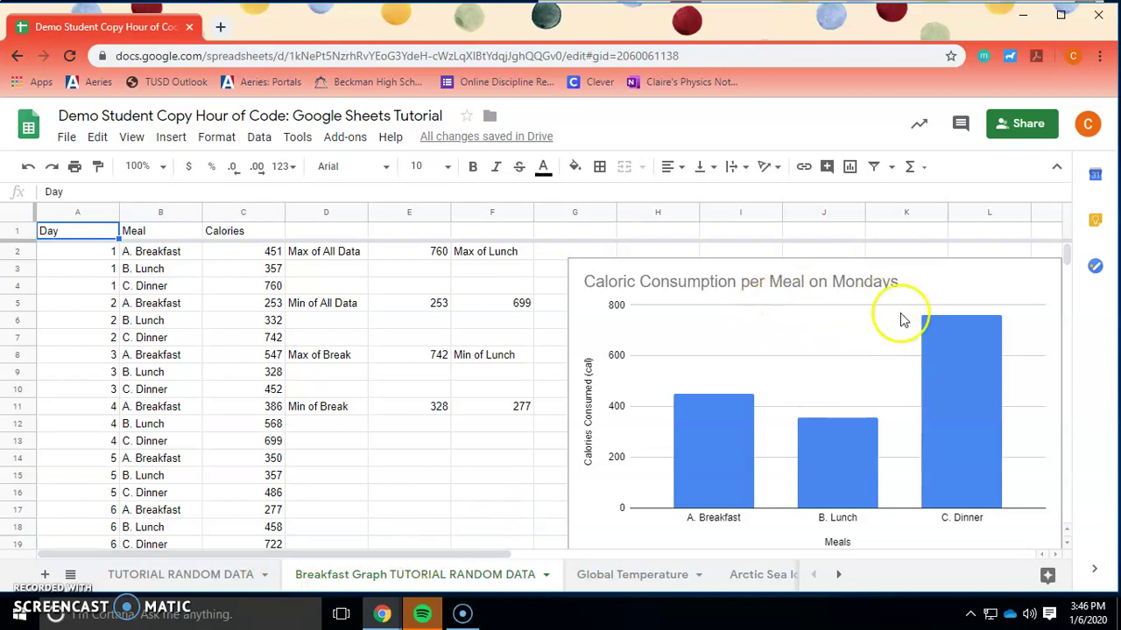
Delete the "Caloric Consumption per Meal on Mondays" chart from the duplicated sheet.
click(959, 283)
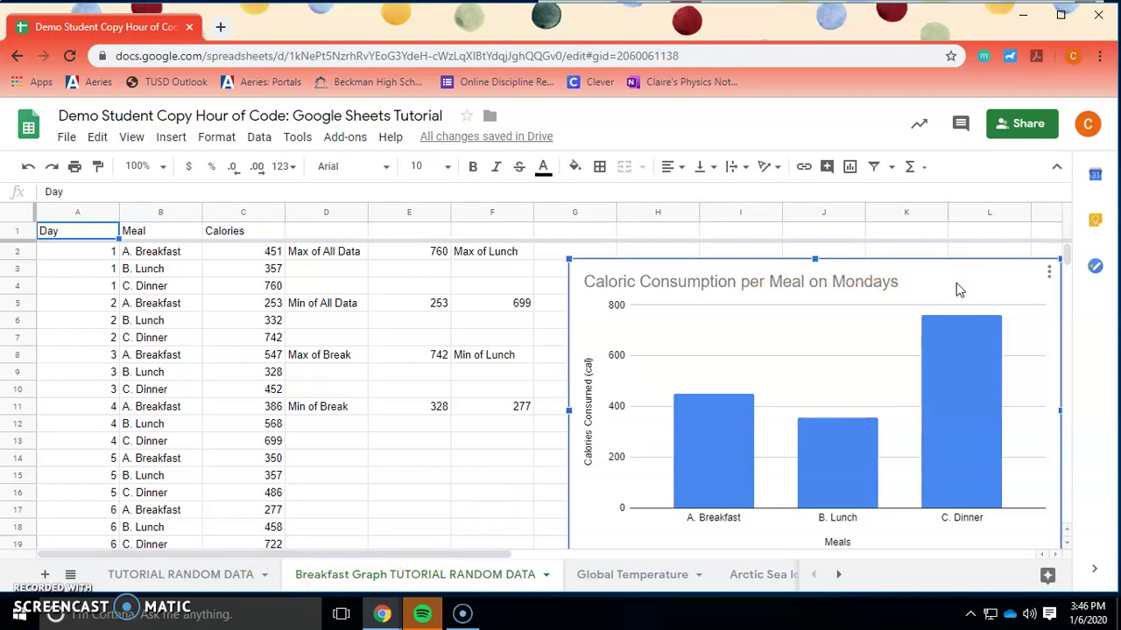
key(Delete)
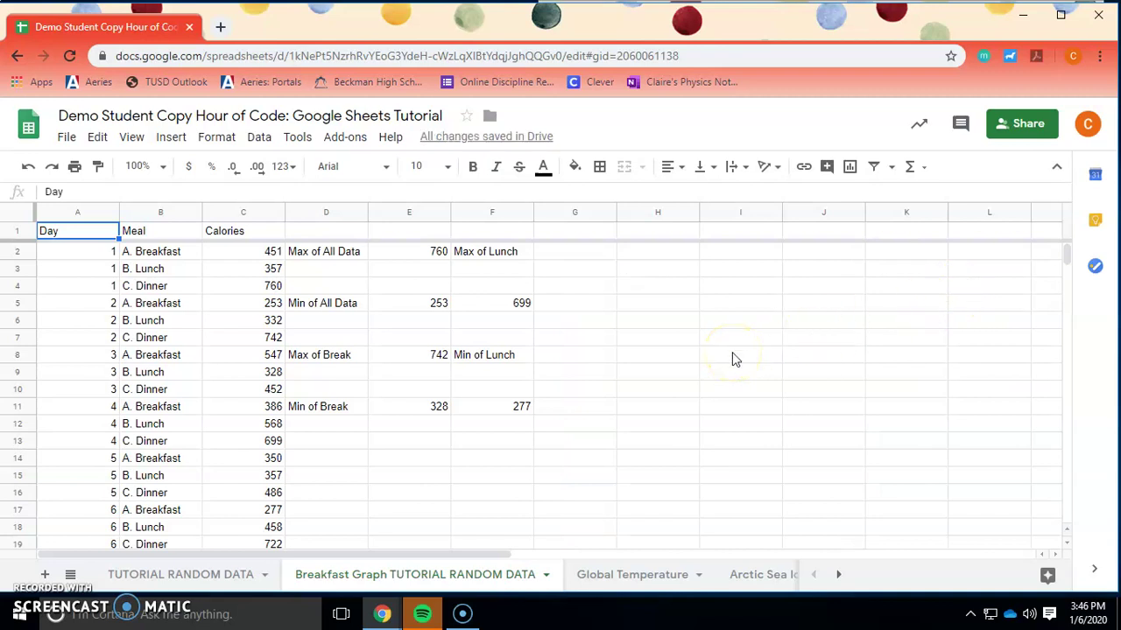
click(459, 492)
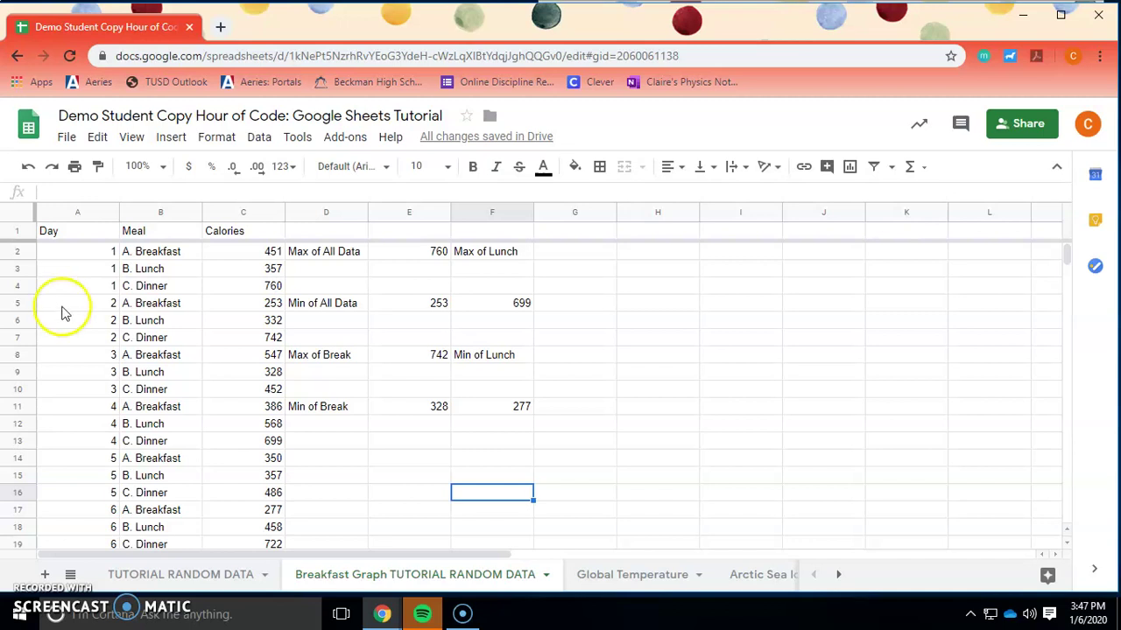
Sort the sheet A to Z by the Meal column so the breakfast rows are grouped together.
click(167, 212)
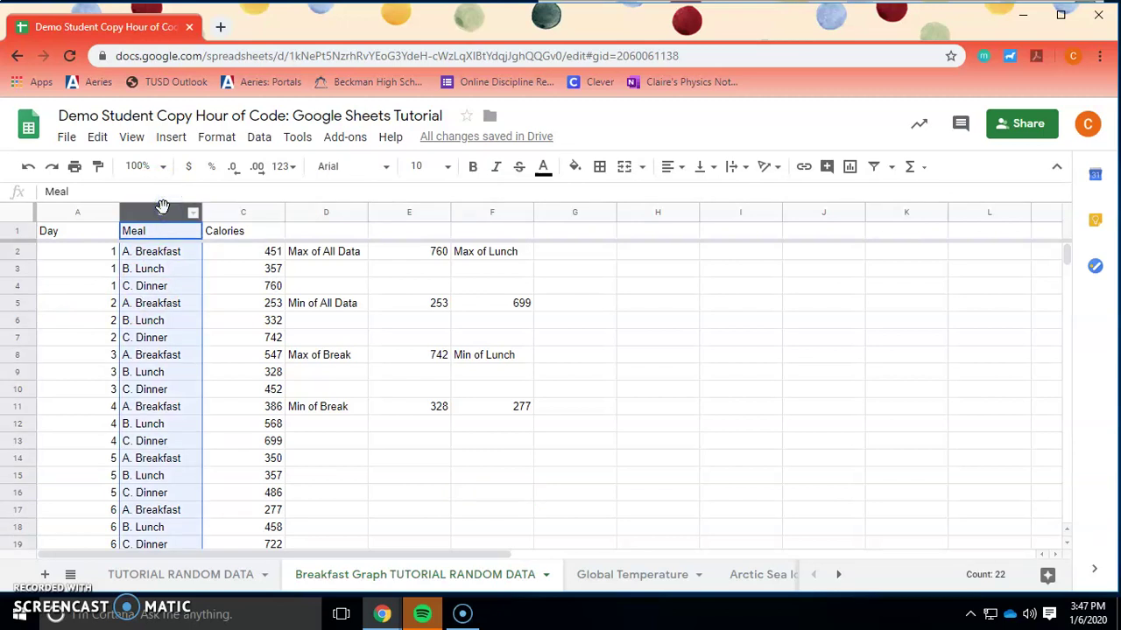
click(156, 207)
right_click(161, 210)
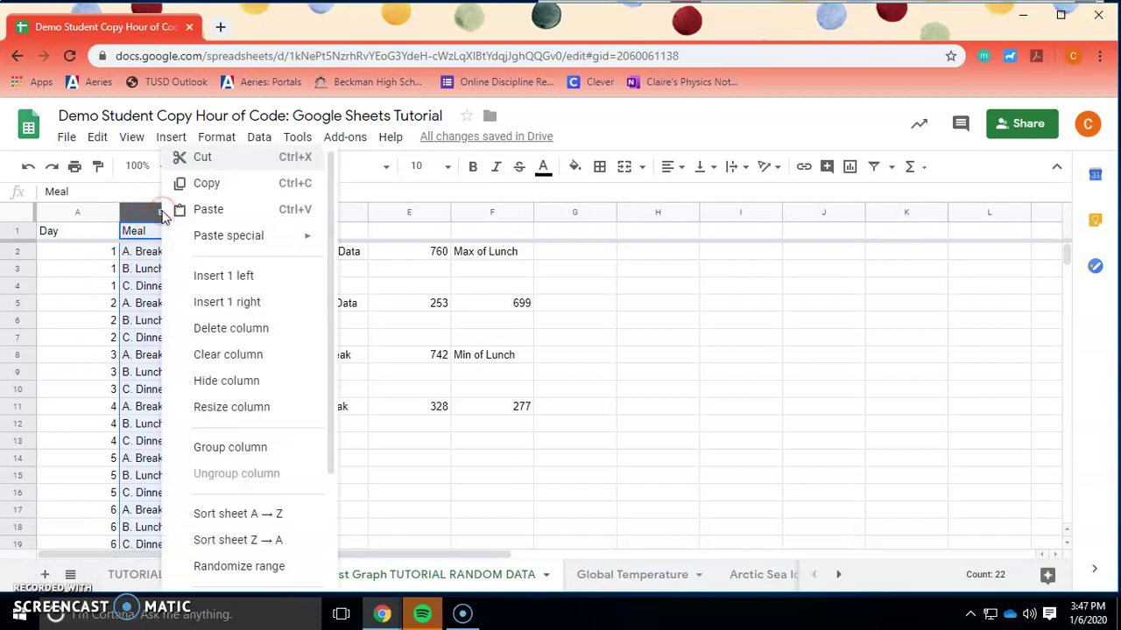
click(260, 518)
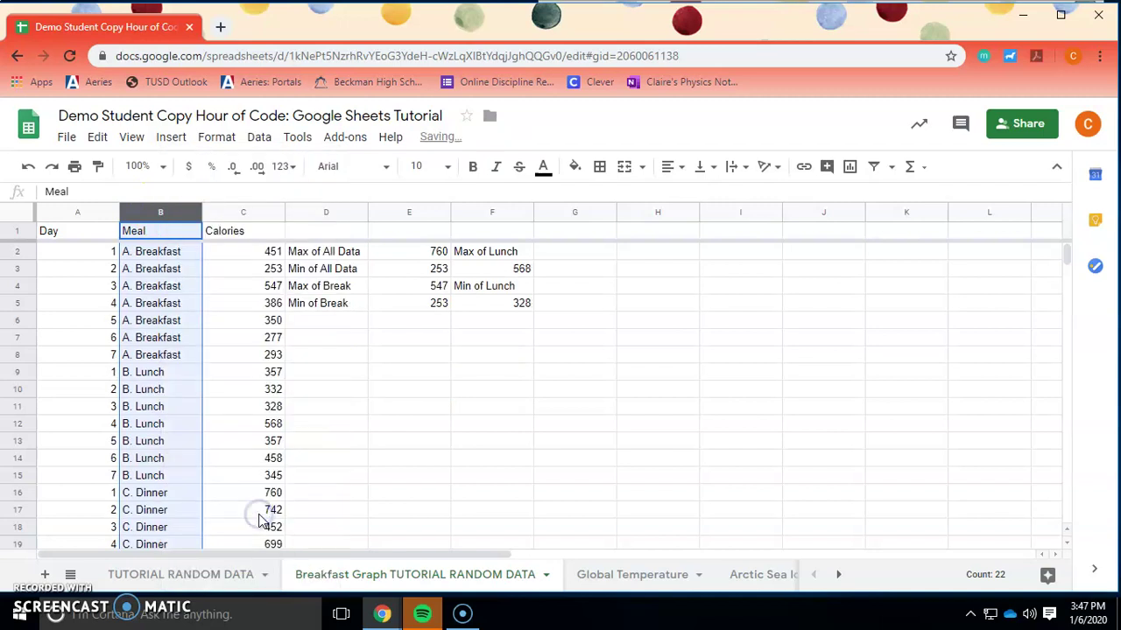
click(225, 406)
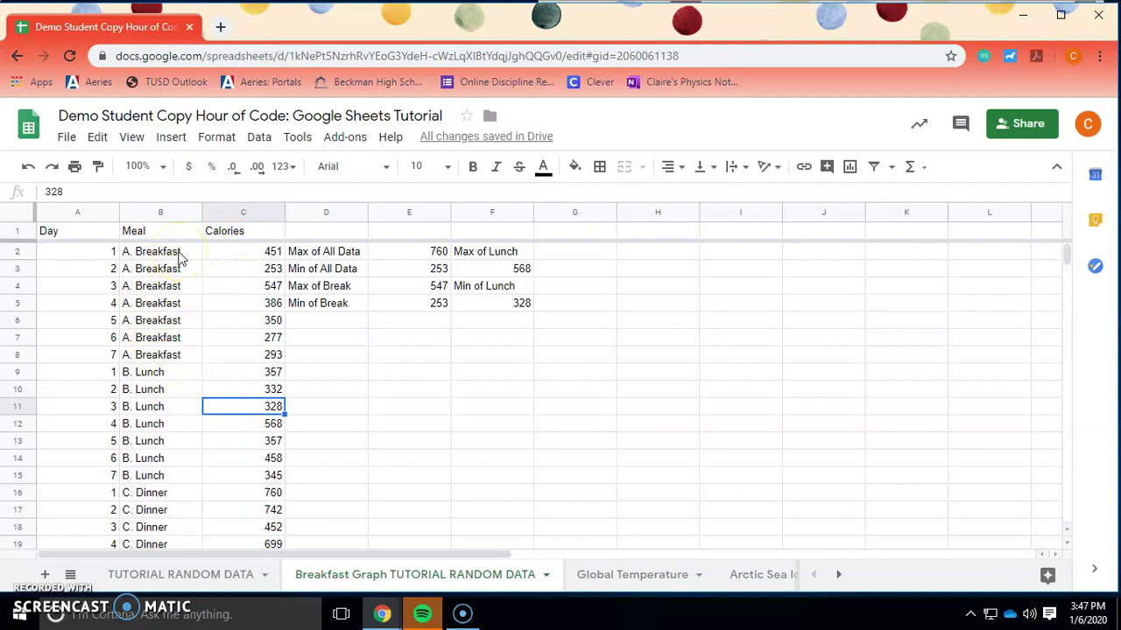
Move the Day column between the Meal and Calories columns.
drag(78, 234, 85, 358)
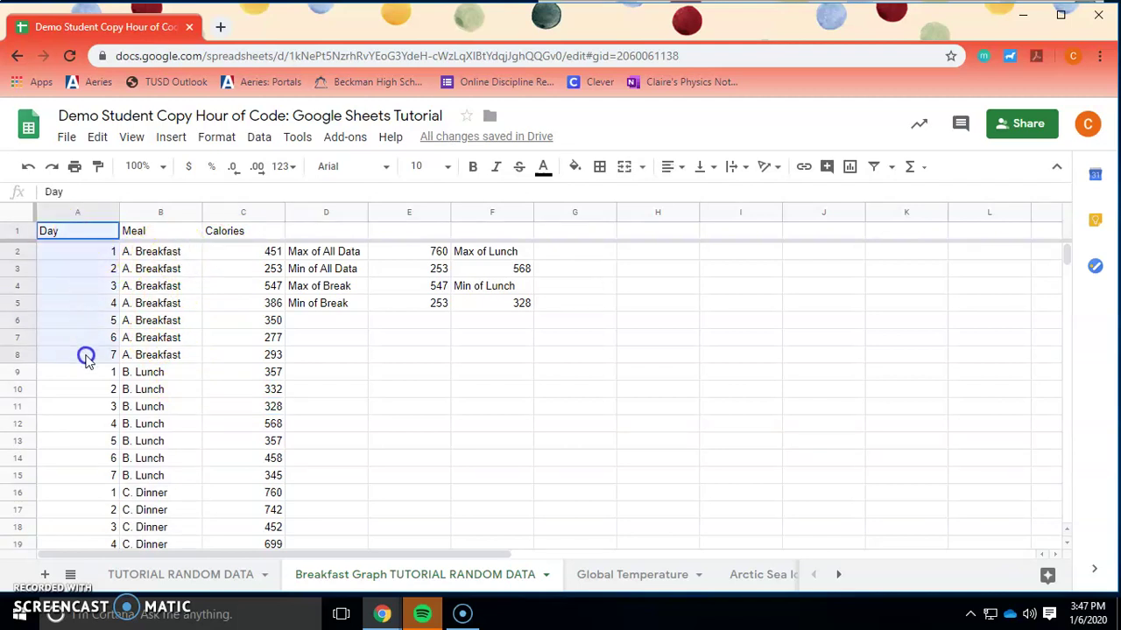
drag(245, 233, 257, 358)
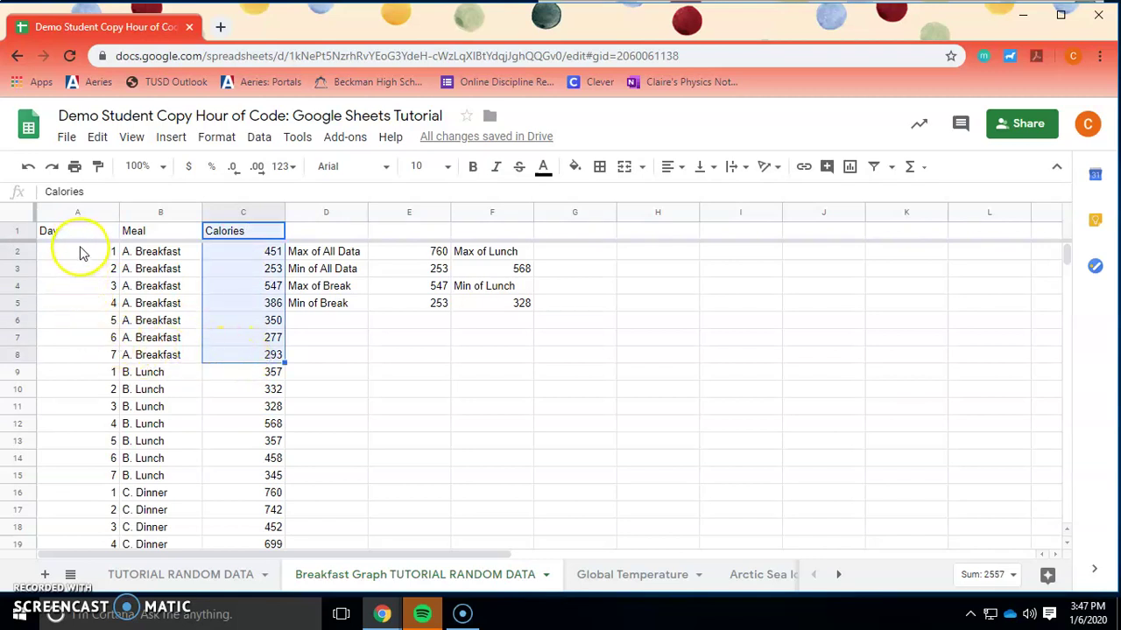
click(78, 210)
drag(72, 210, 158, 213)
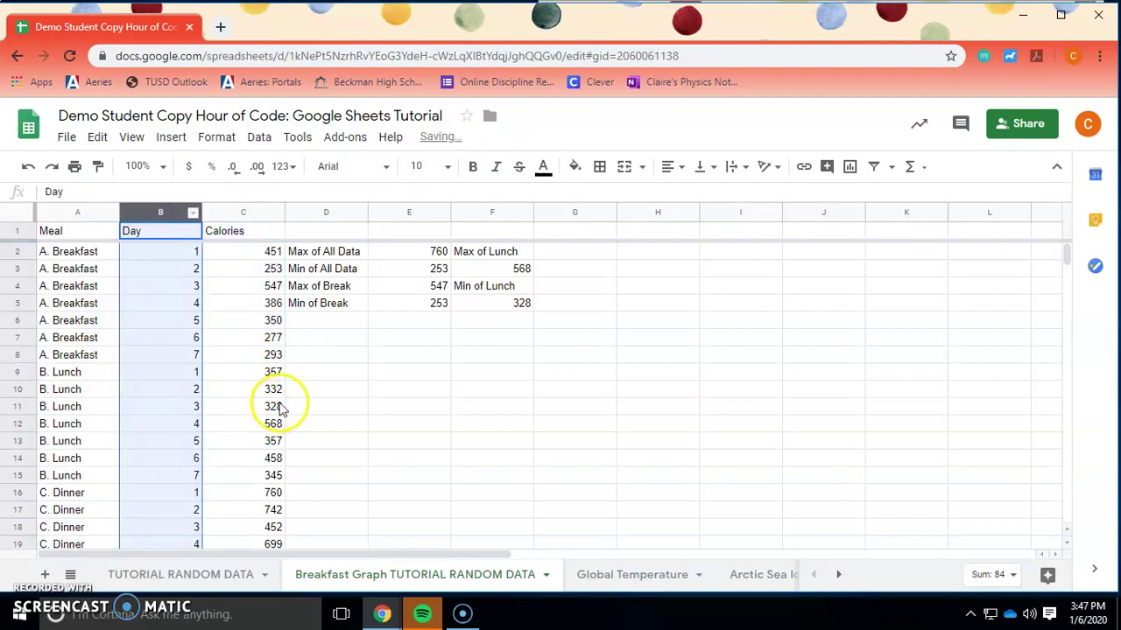
click(302, 388)
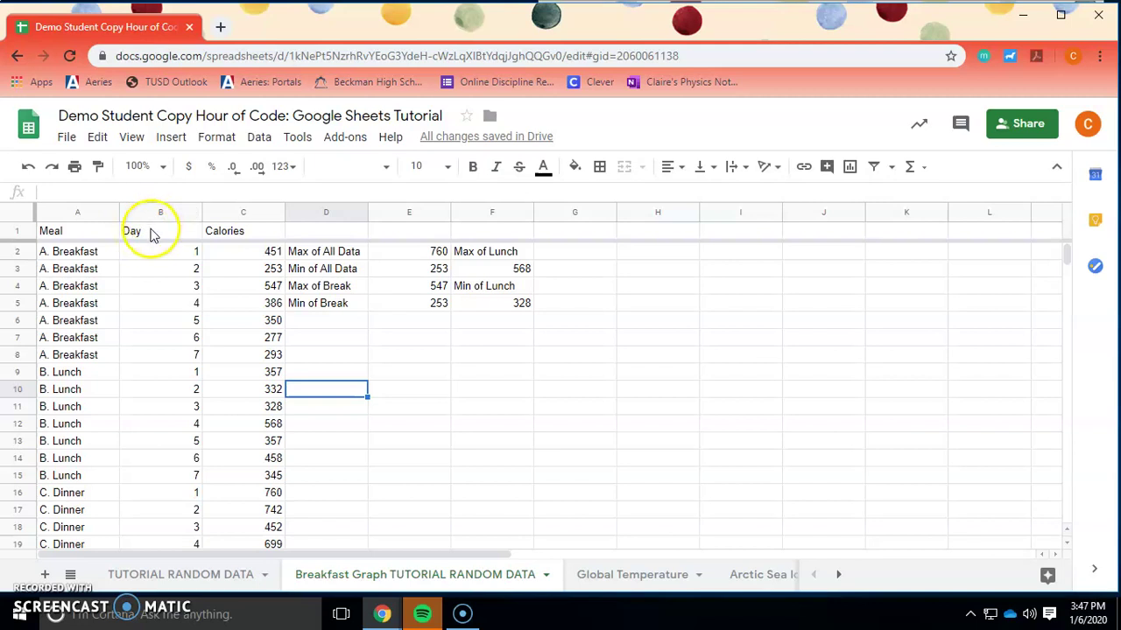
Insert a chart from the breakfast Day and Calories data in B1:C8 and place it beside the Calories column.
click(158, 212)
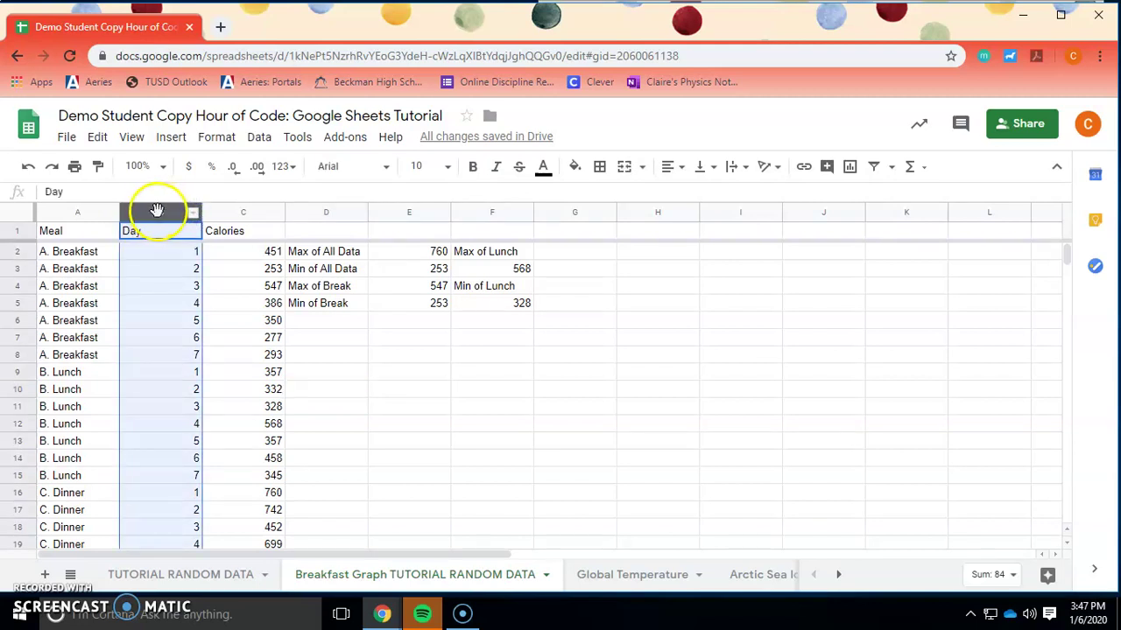
mouse_move(158, 213)
mouse_down()
mouse_move(240, 210)
mouse_move(165, 214)
mouse_move(150, 230)
mouse_move(183, 353)
mouse_move(251, 362)
mouse_up()
click(250, 390)
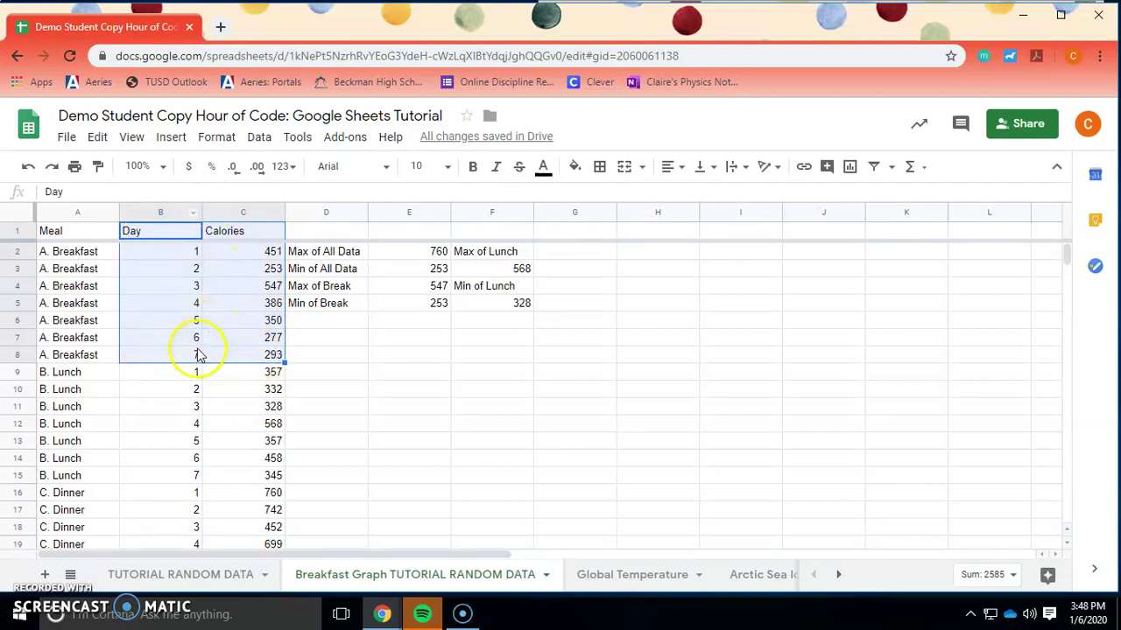
click(171, 138)
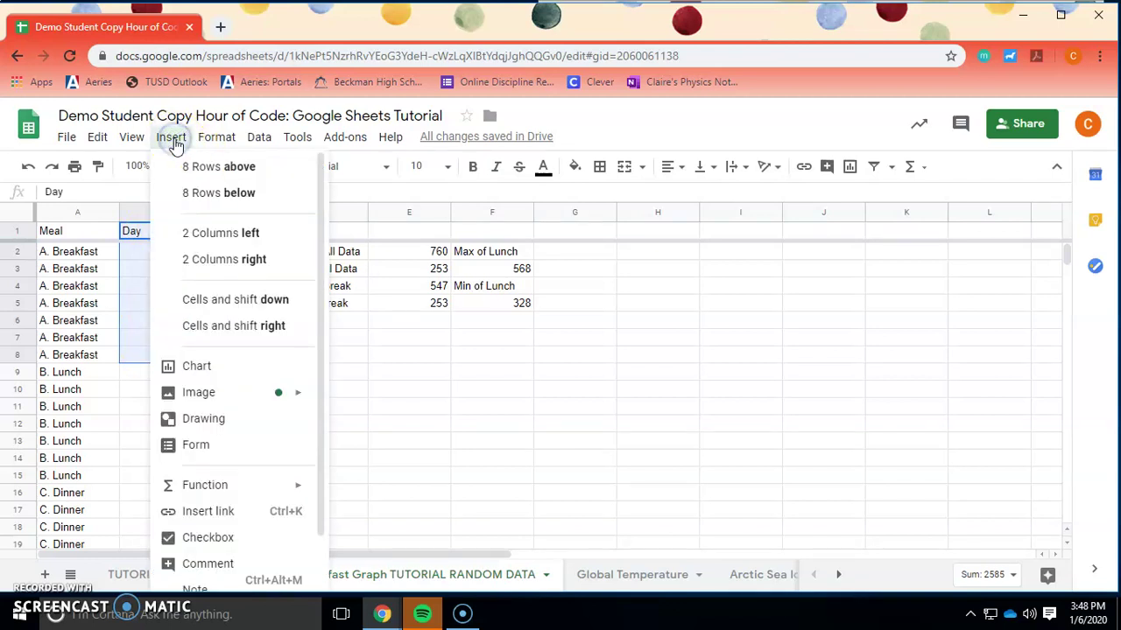
click(205, 366)
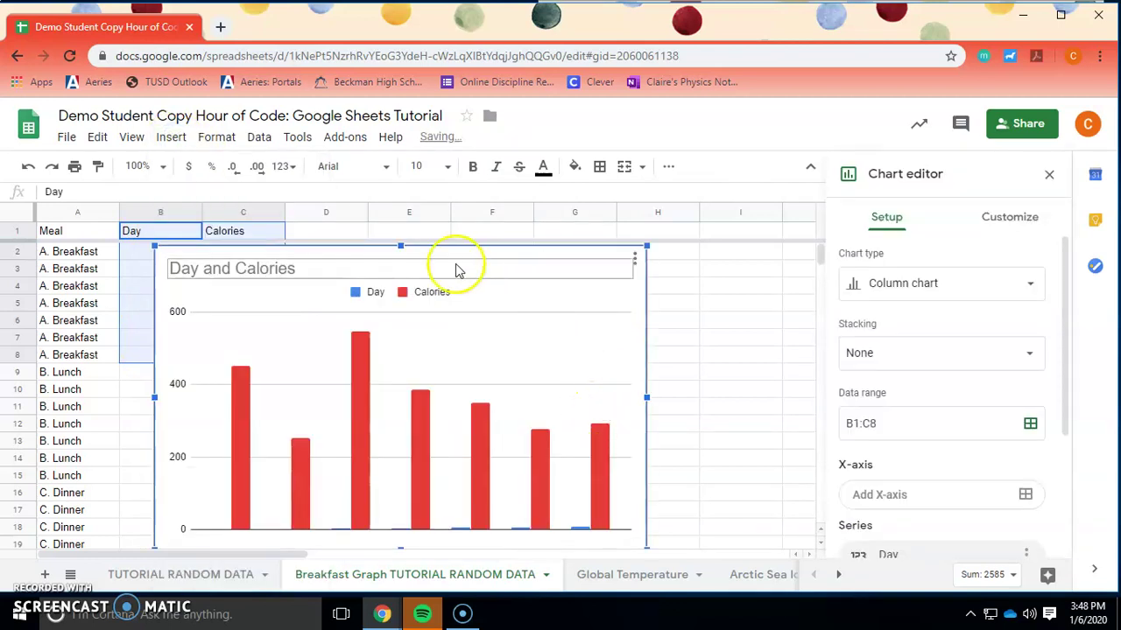
drag(467, 258, 603, 256)
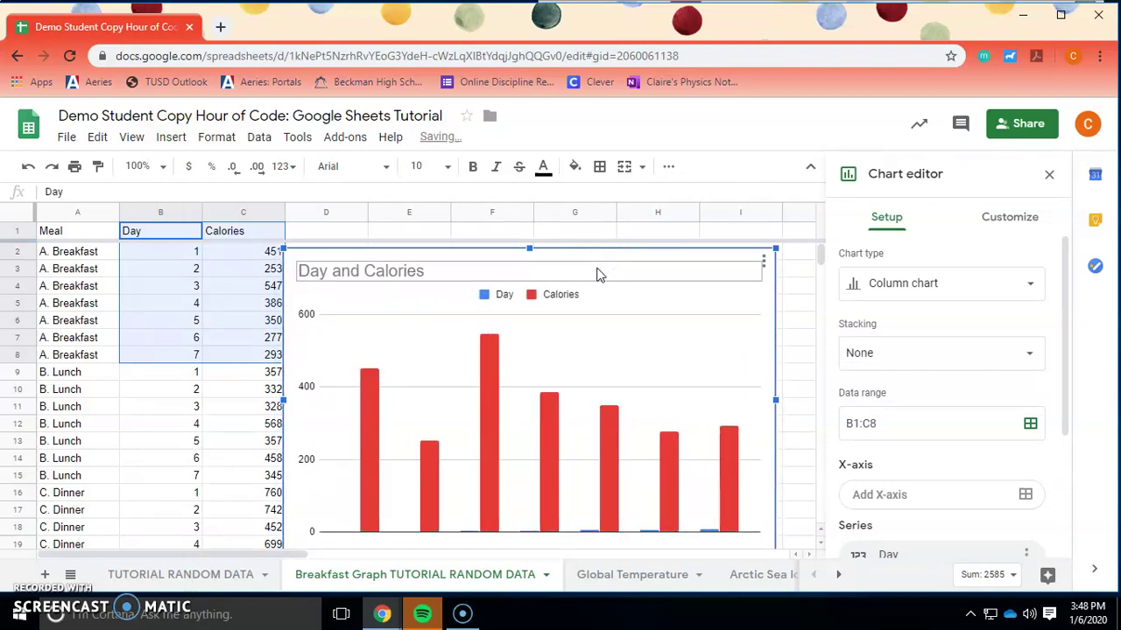
click(523, 286)
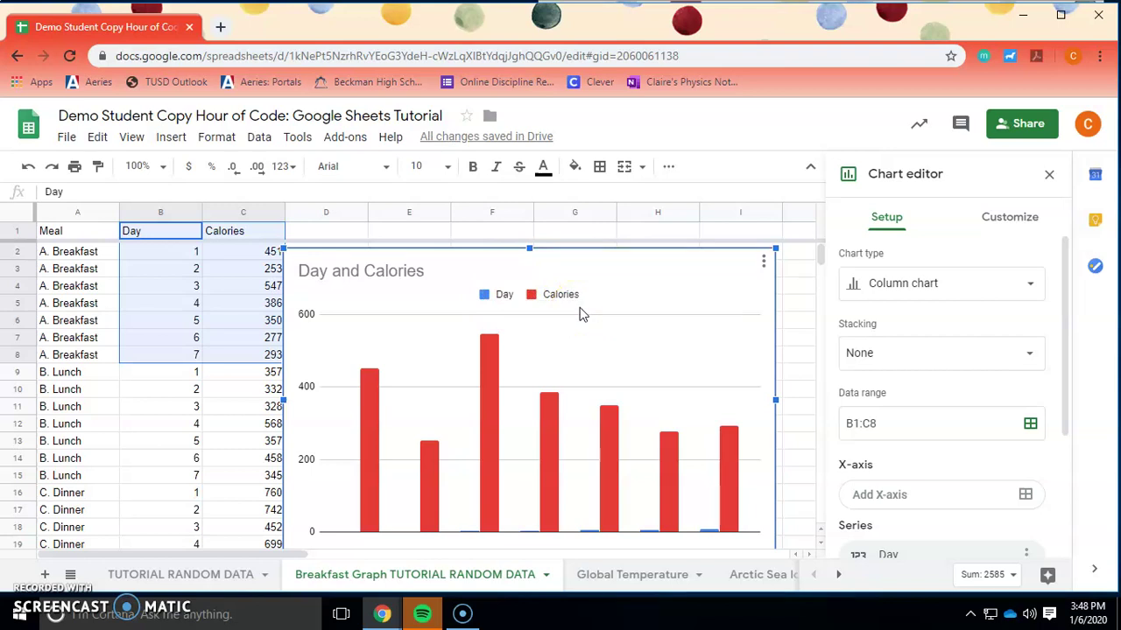
Change the Day and Calories chart from a column chart to a line chart.
click(726, 500)
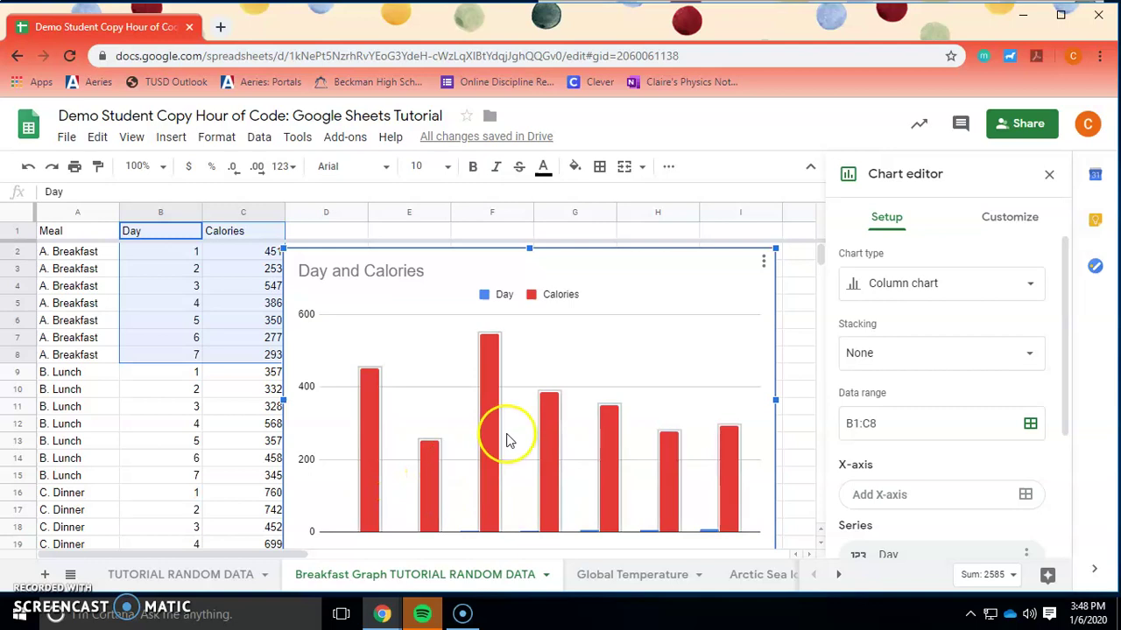
click(937, 282)
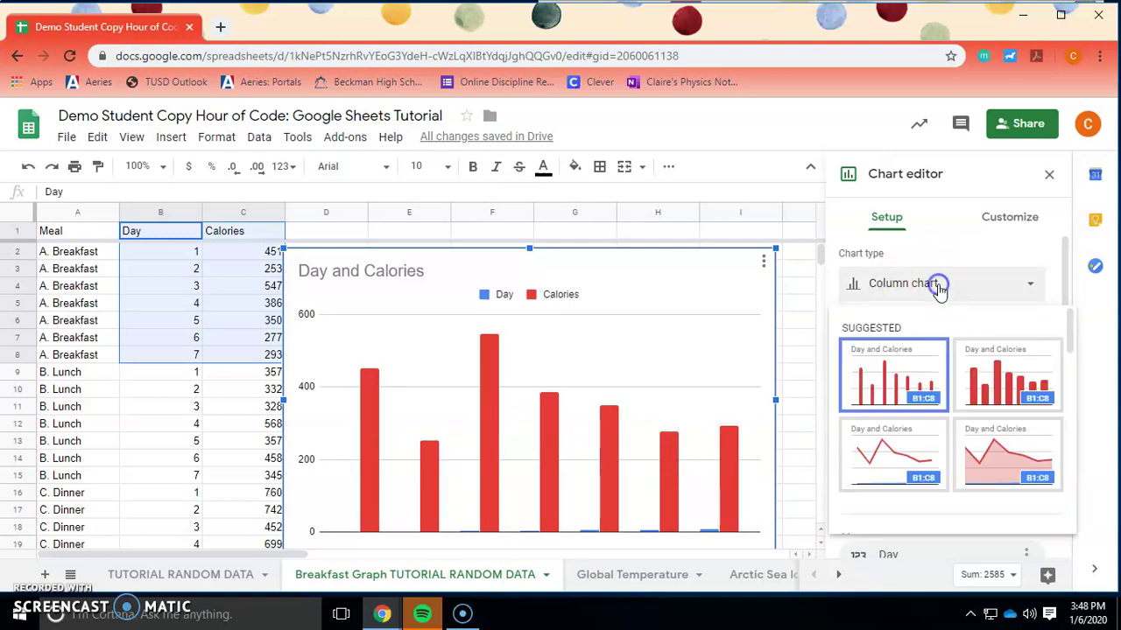
click(909, 449)
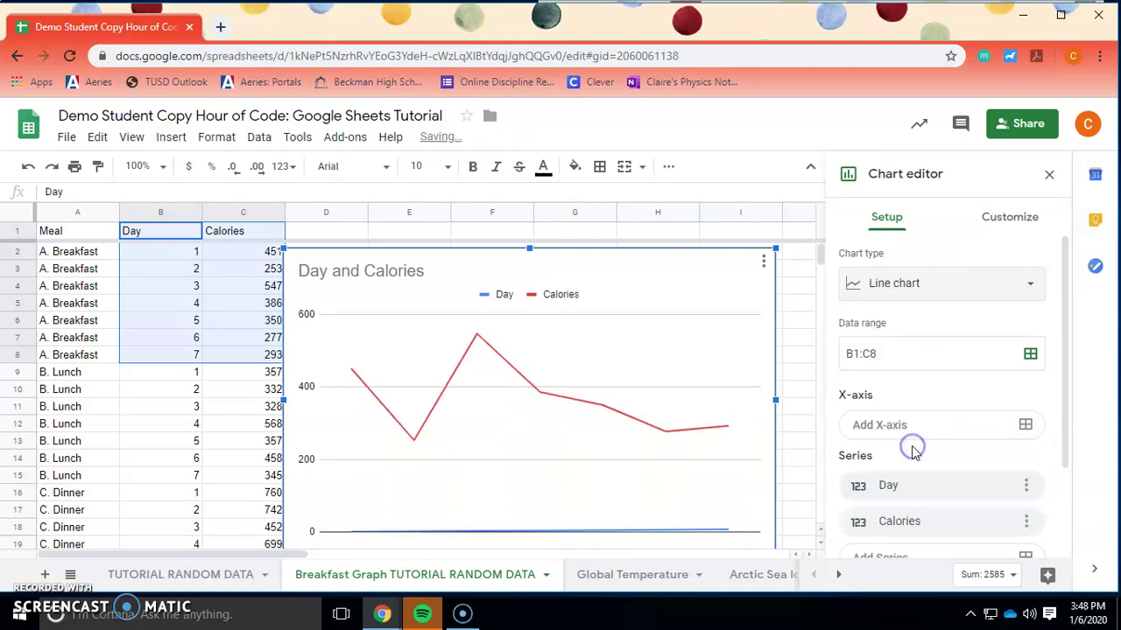
click(735, 452)
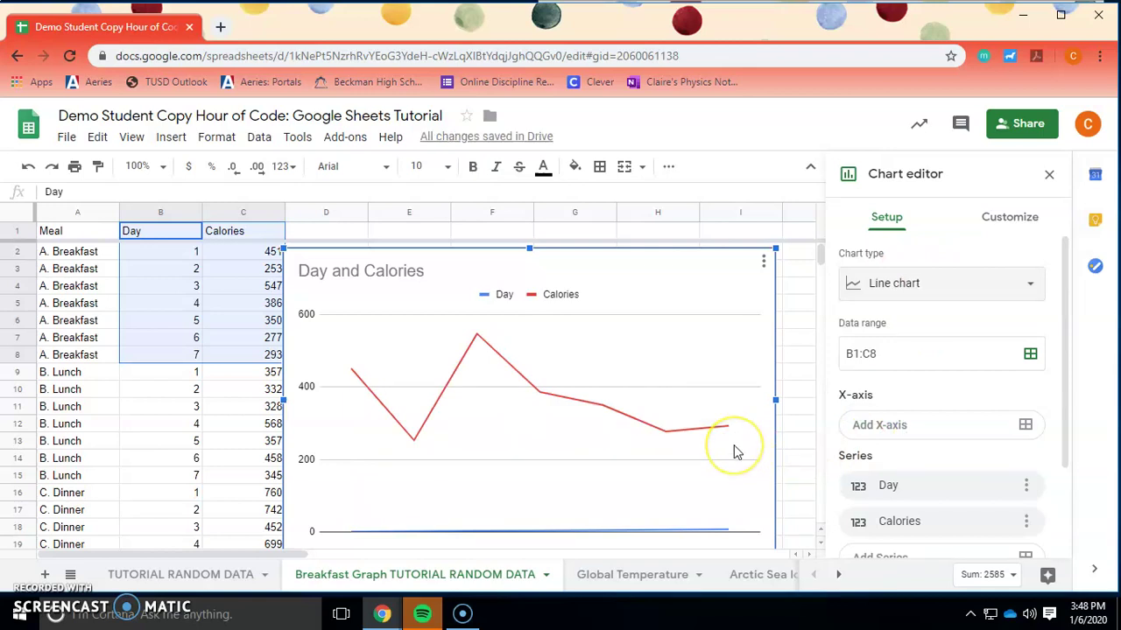
scroll(735, 452, down, 1)
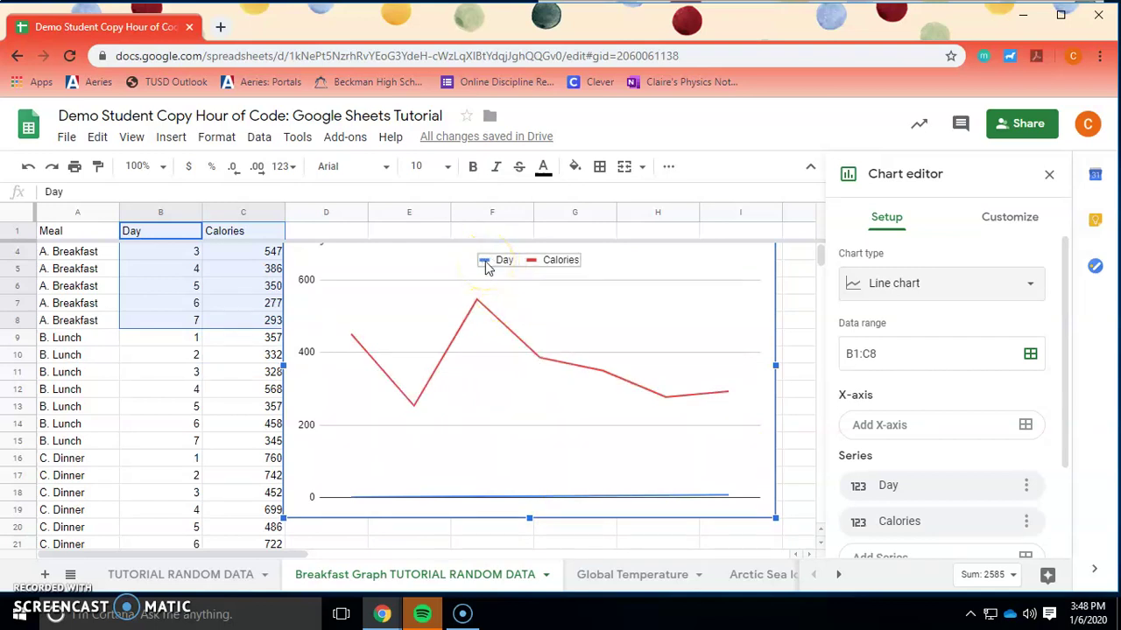
scroll(487, 268, up, 1)
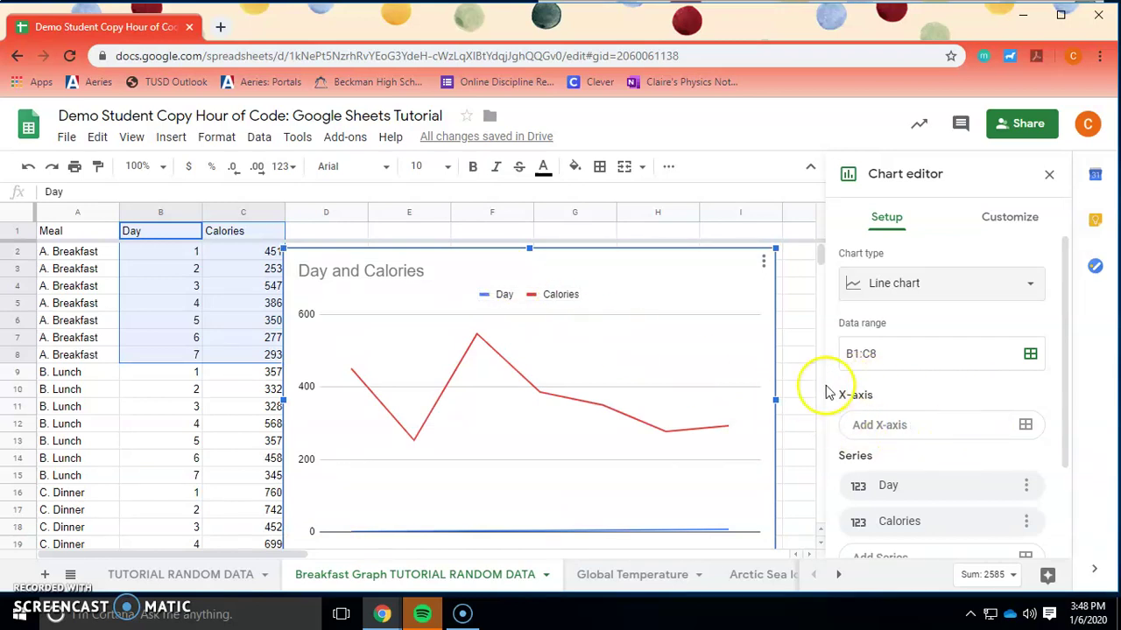
Try the Day column range B1:B8 as the chart's X-axis, and remove that X-axis again.
click(902, 427)
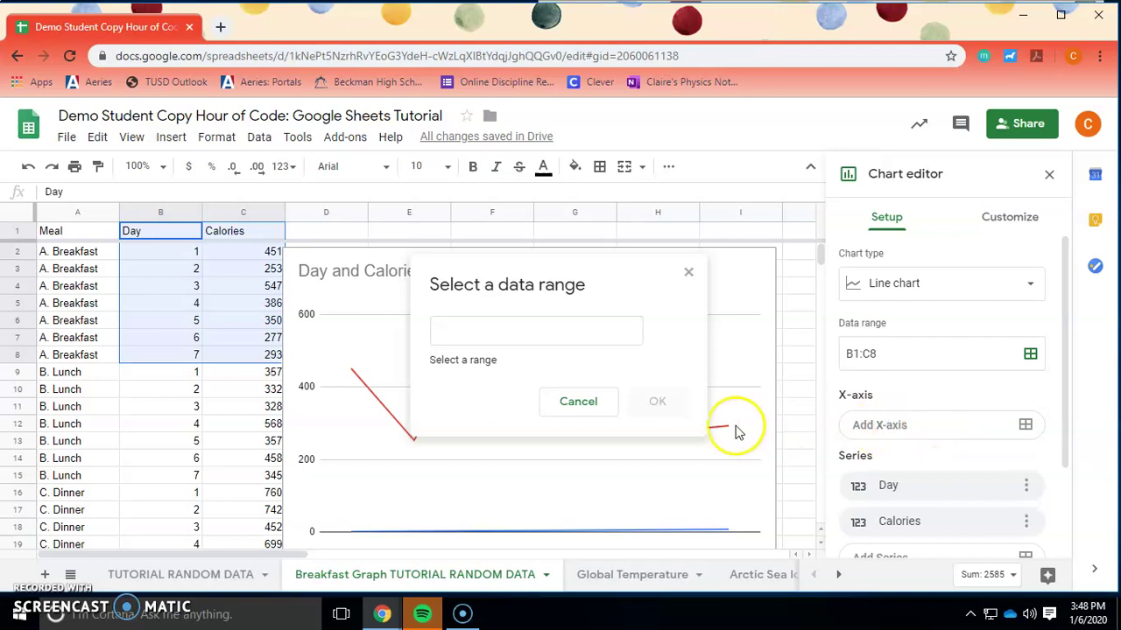
drag(184, 232, 184, 357)
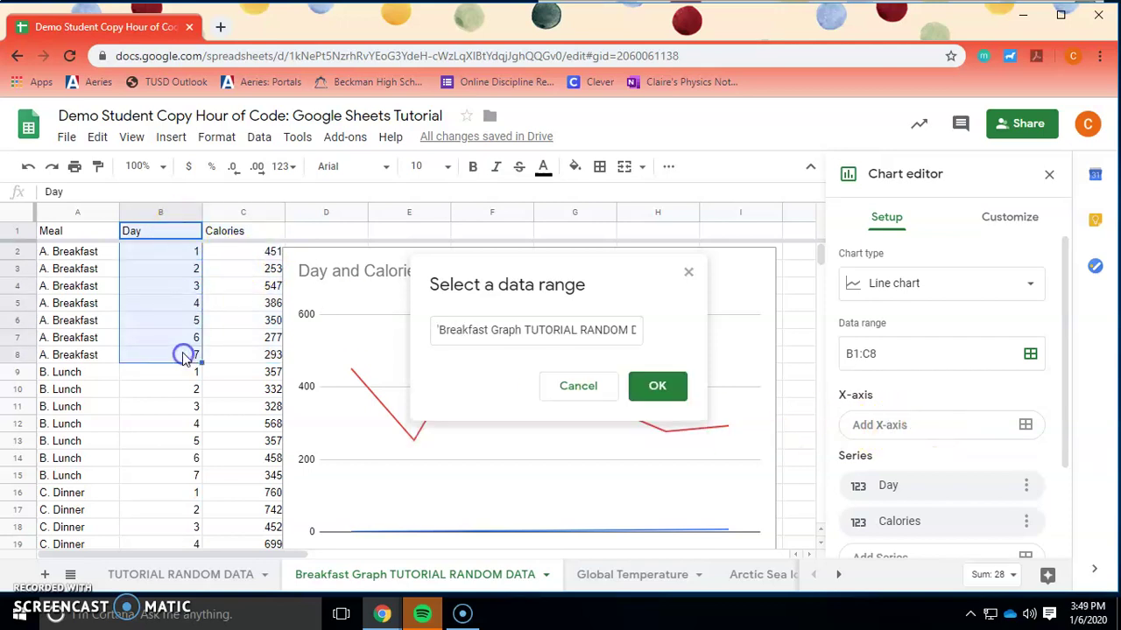
click(668, 387)
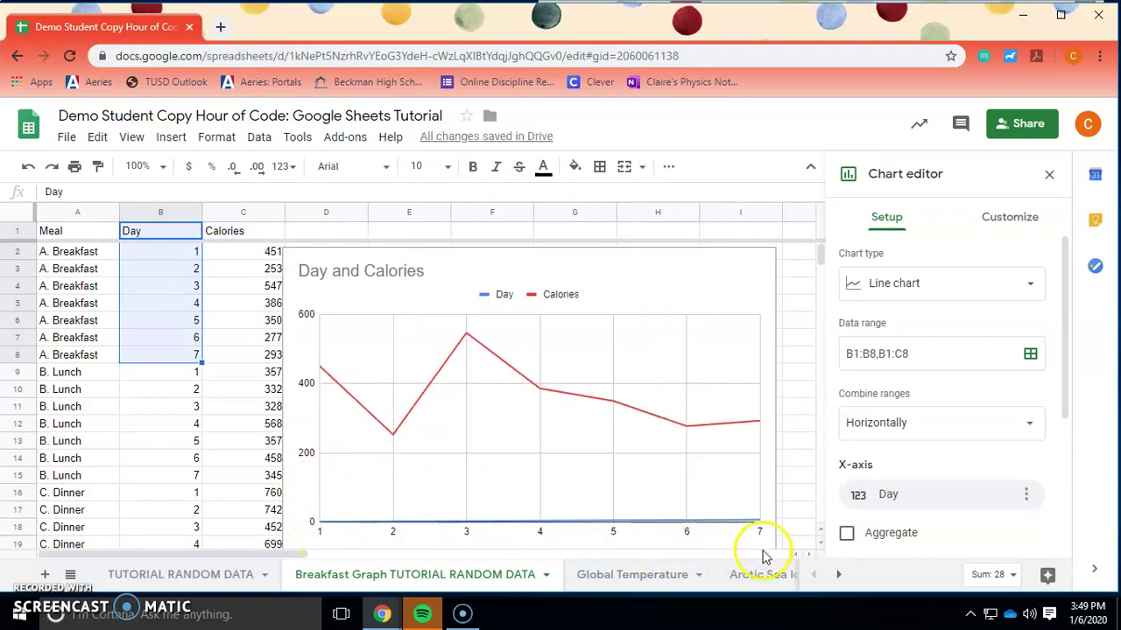
click(1027, 497)
click(995, 432)
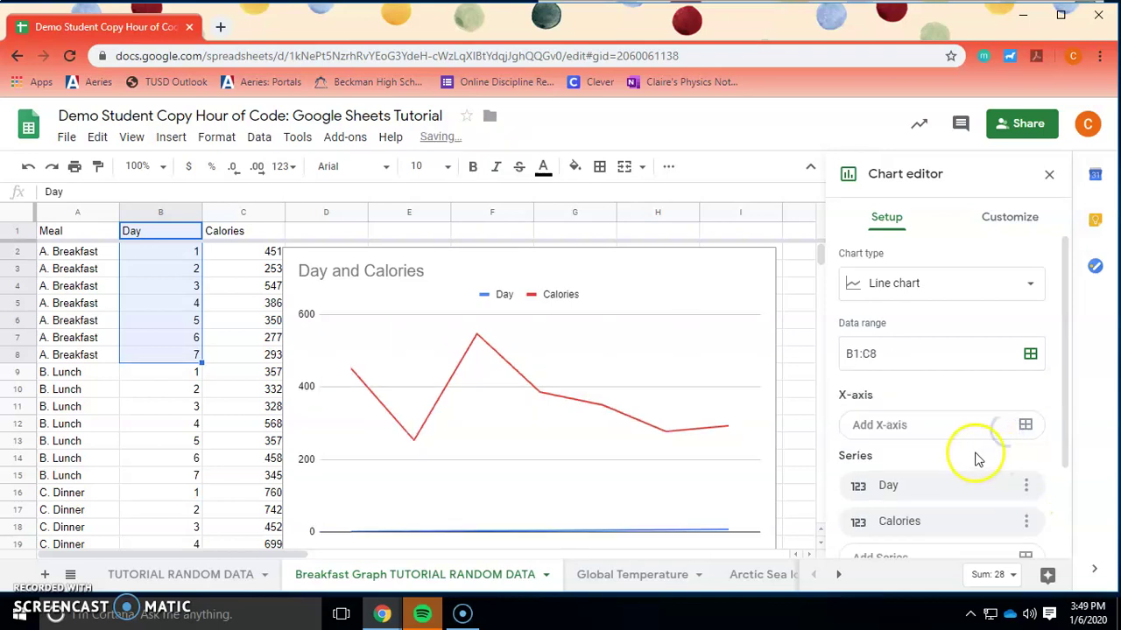
Try the header-less Day range B2:B8 as the chart's X-axis, and remove that X-axis again.
click(880, 424)
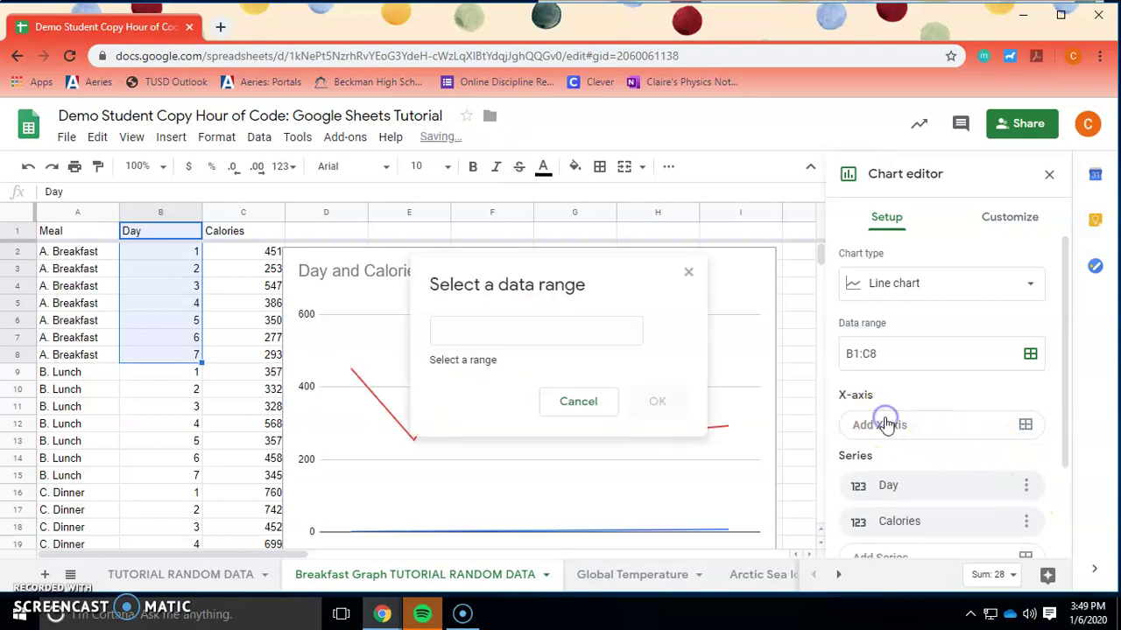
click(171, 252)
drag(170, 252, 169, 354)
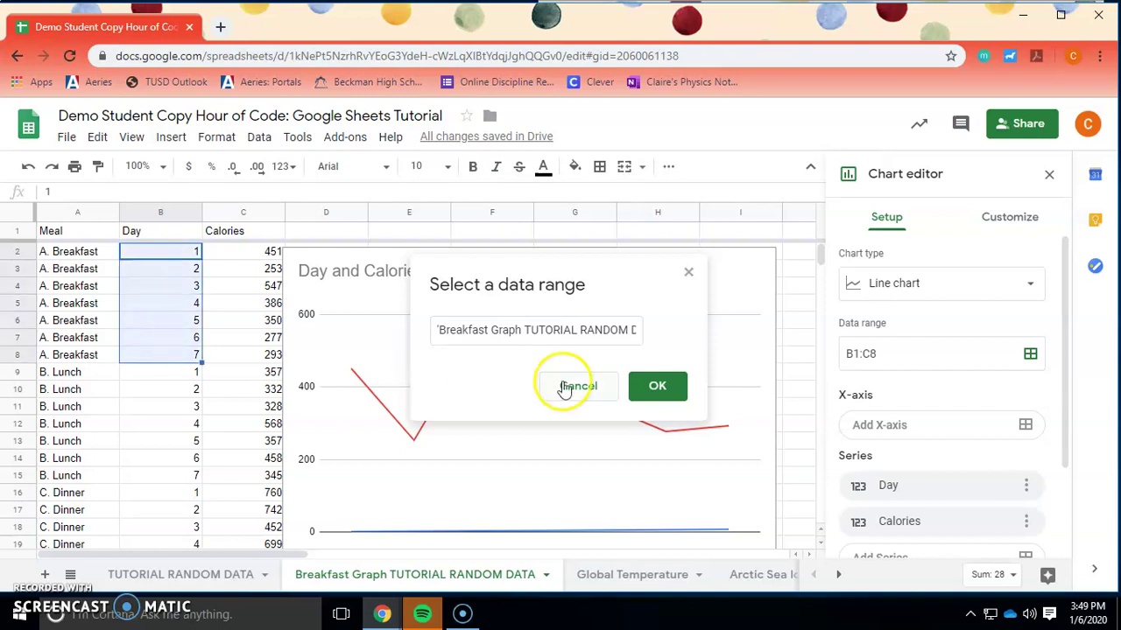
click(667, 386)
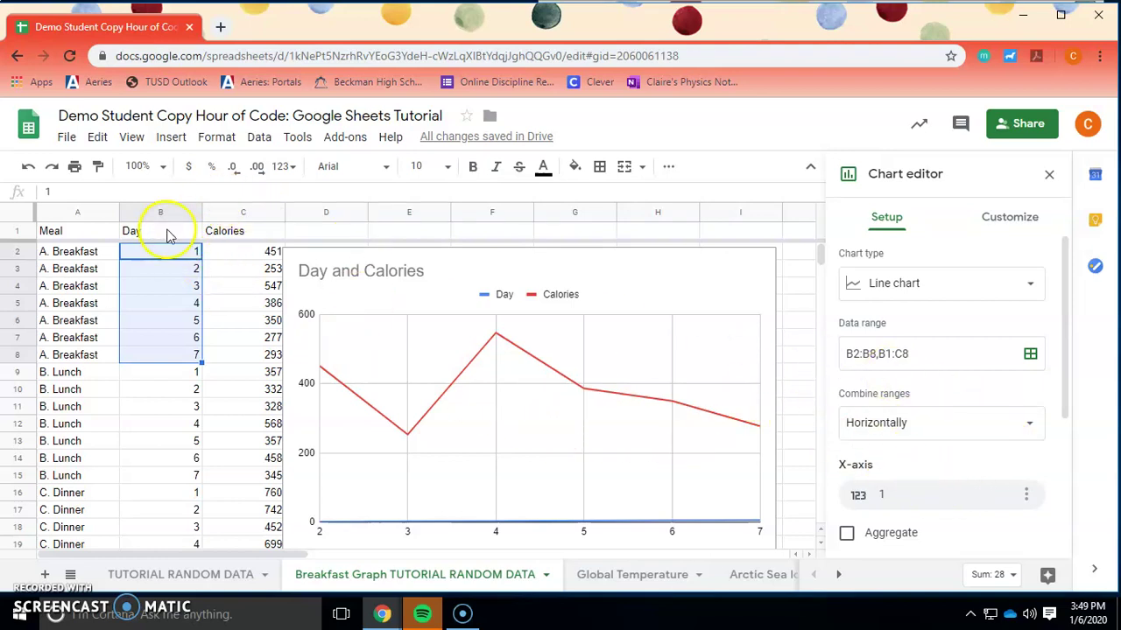
click(1025, 495)
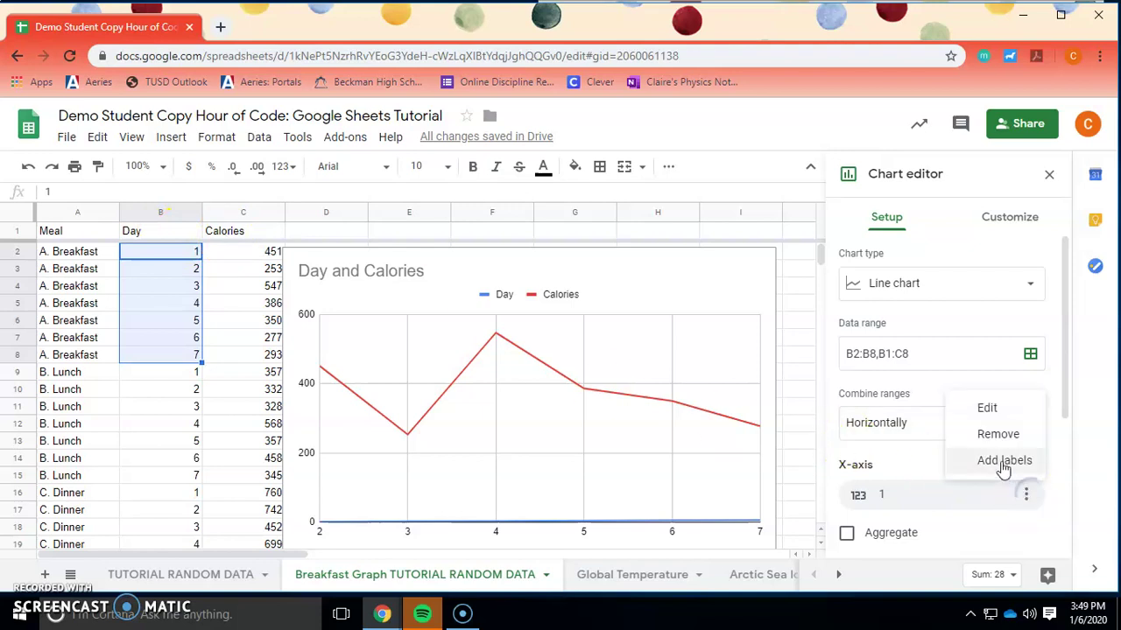
click(1008, 435)
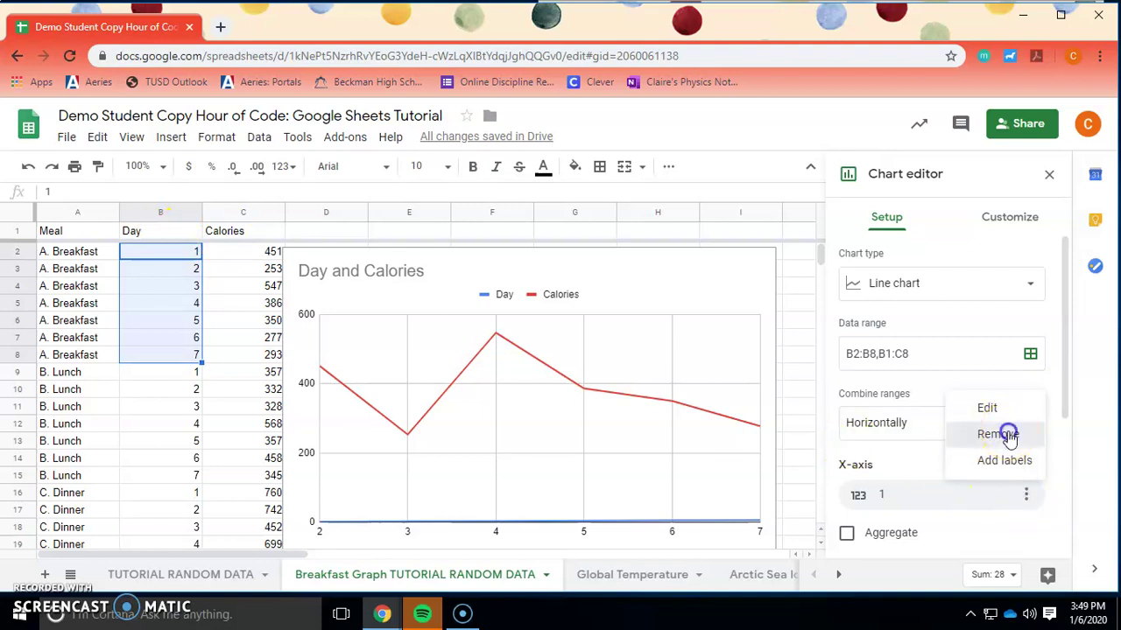
Add the Day column range B1:B8, including its header, as the chart's X-axis.
click(943, 428)
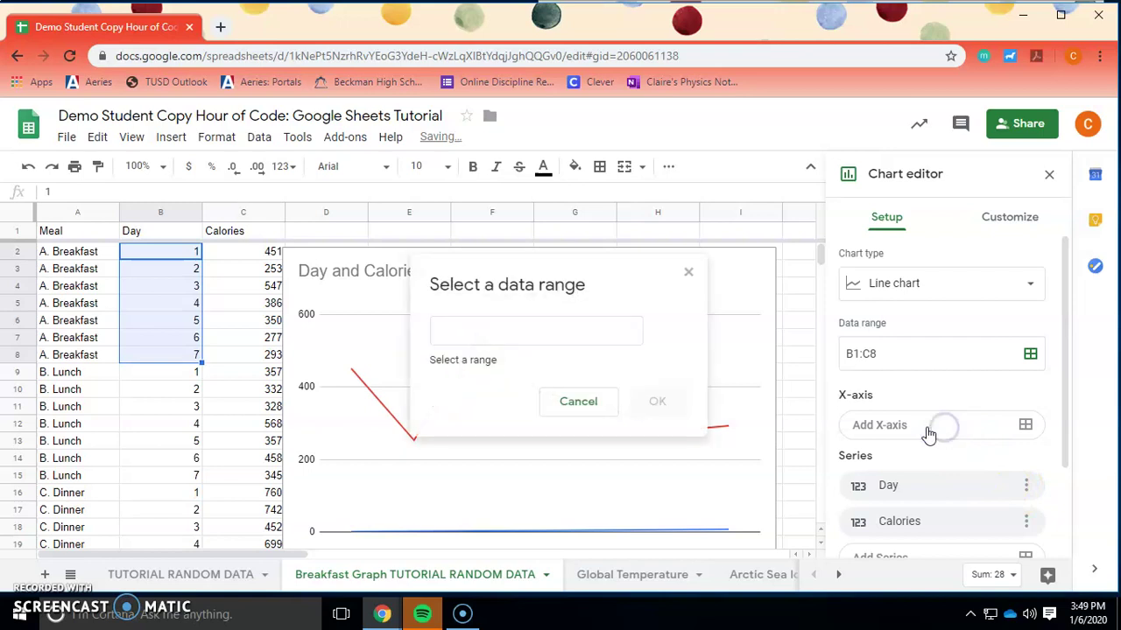
drag(180, 236, 180, 363)
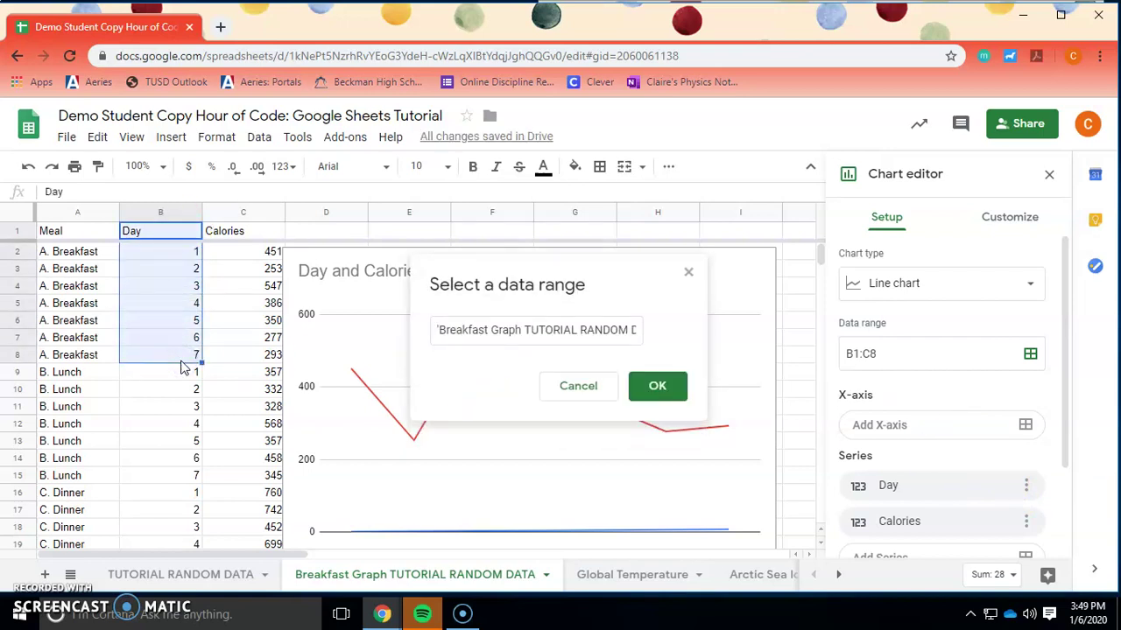
click(659, 387)
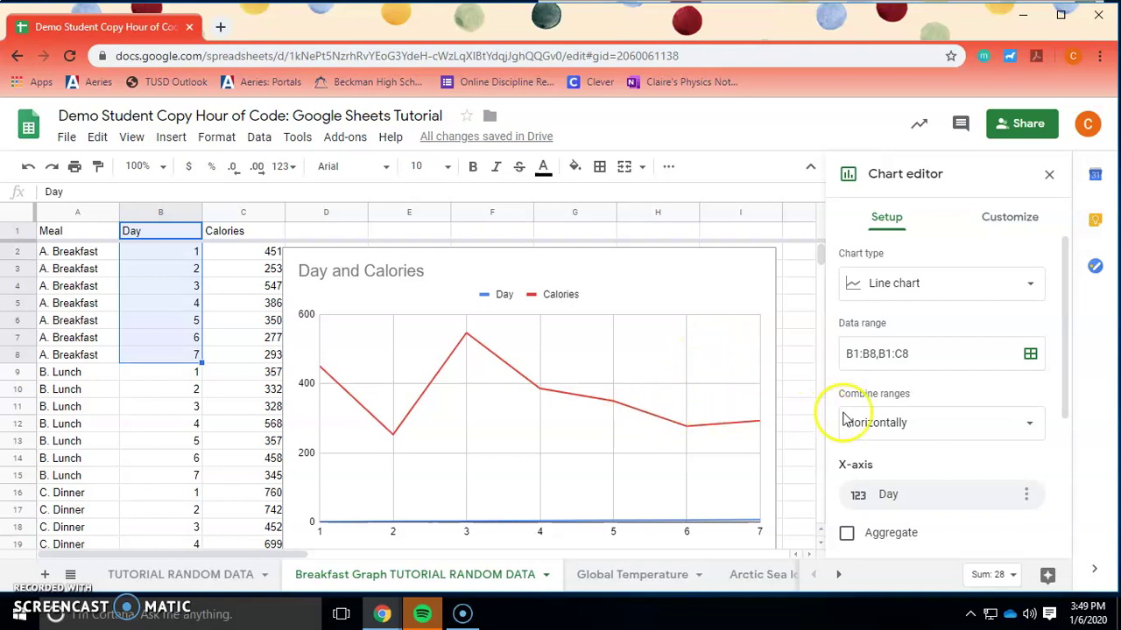
Remove the Day series from the line chart, keeping Calories as the only series.
scroll(964, 413, down, 2)
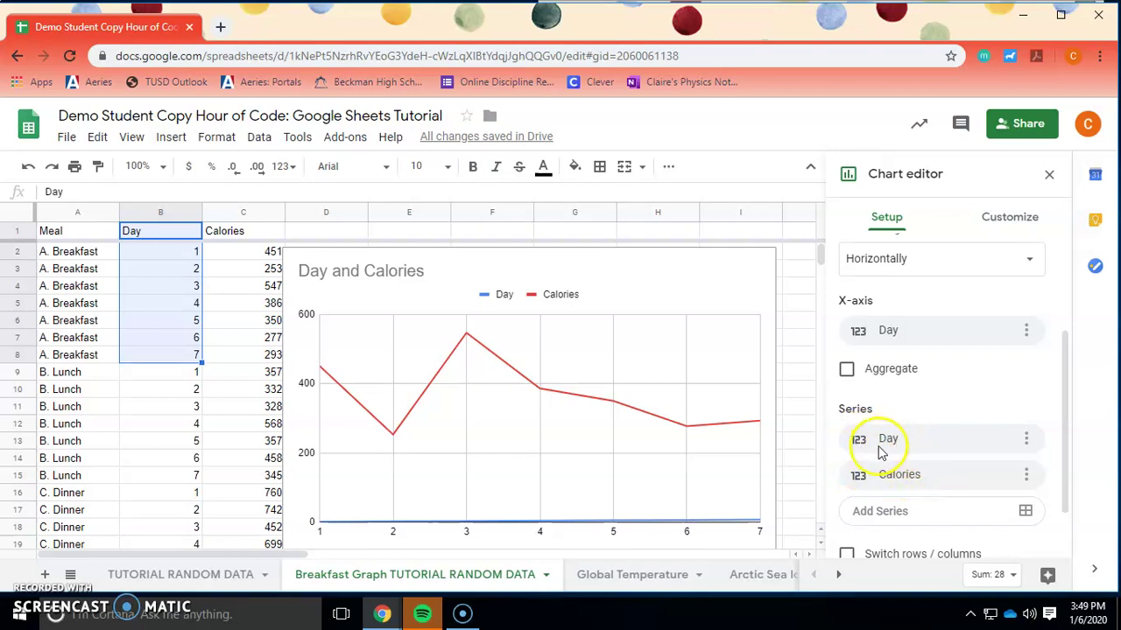
click(1027, 440)
click(1007, 499)
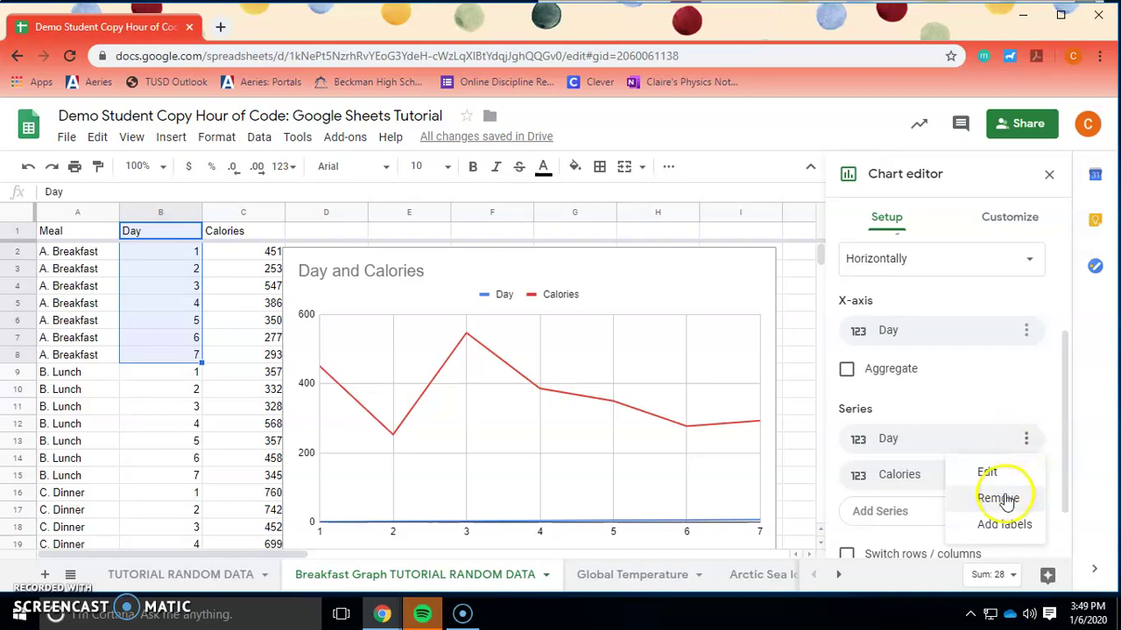
click(1007, 499)
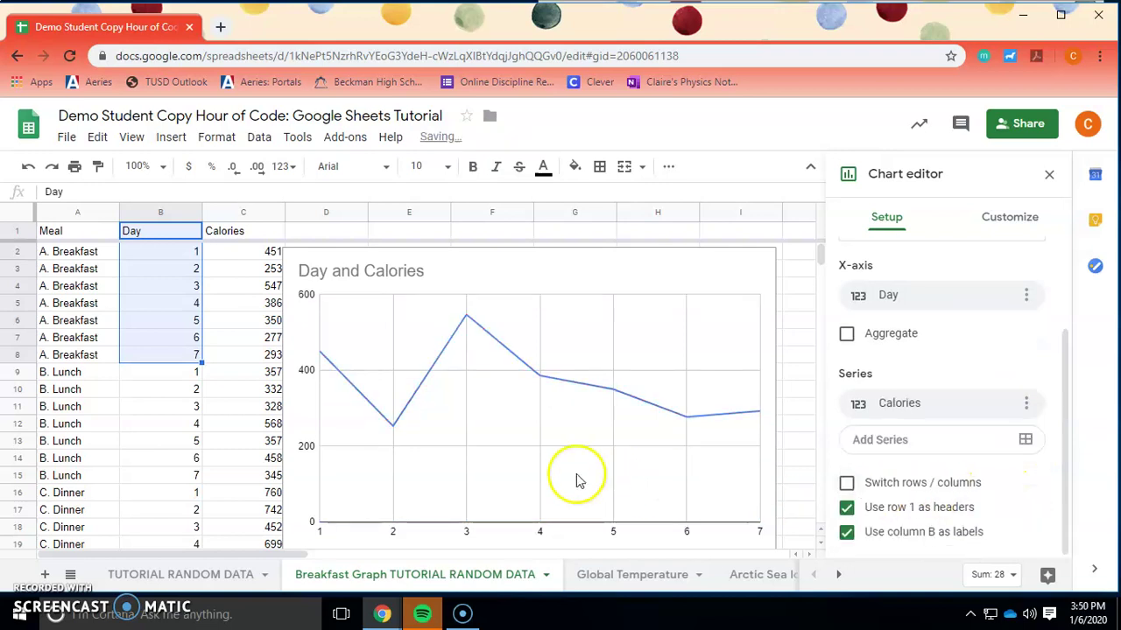
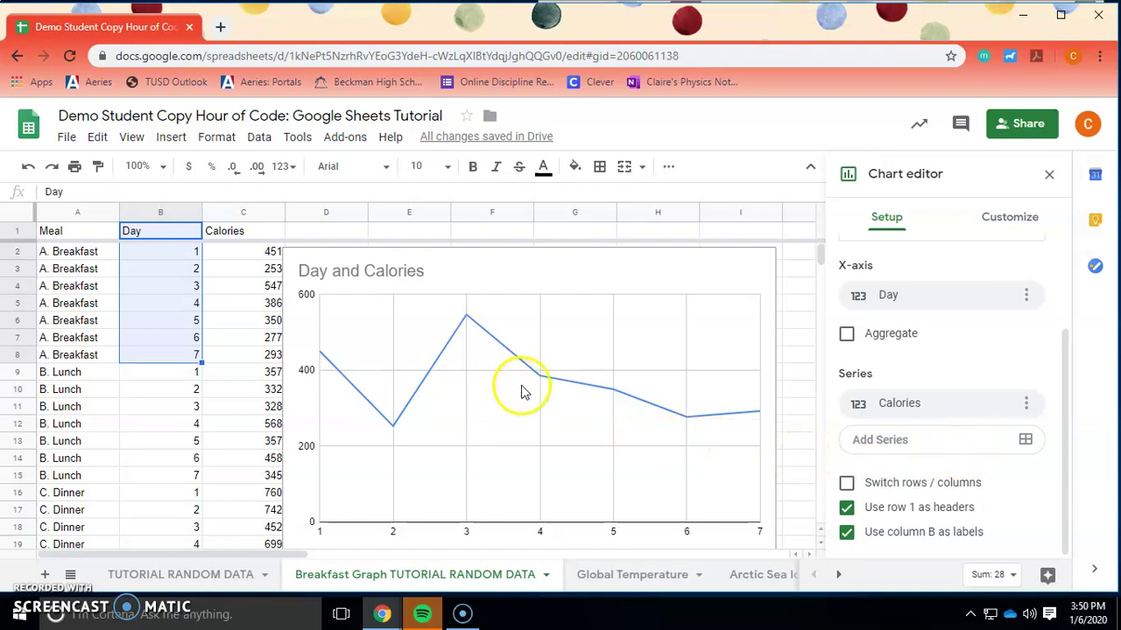
Replace the chart title with "Caloric Intake for Breakfast from Monday to Sunday".
scroll(683, 408, down, 1)
scroll(691, 409, up, 1)
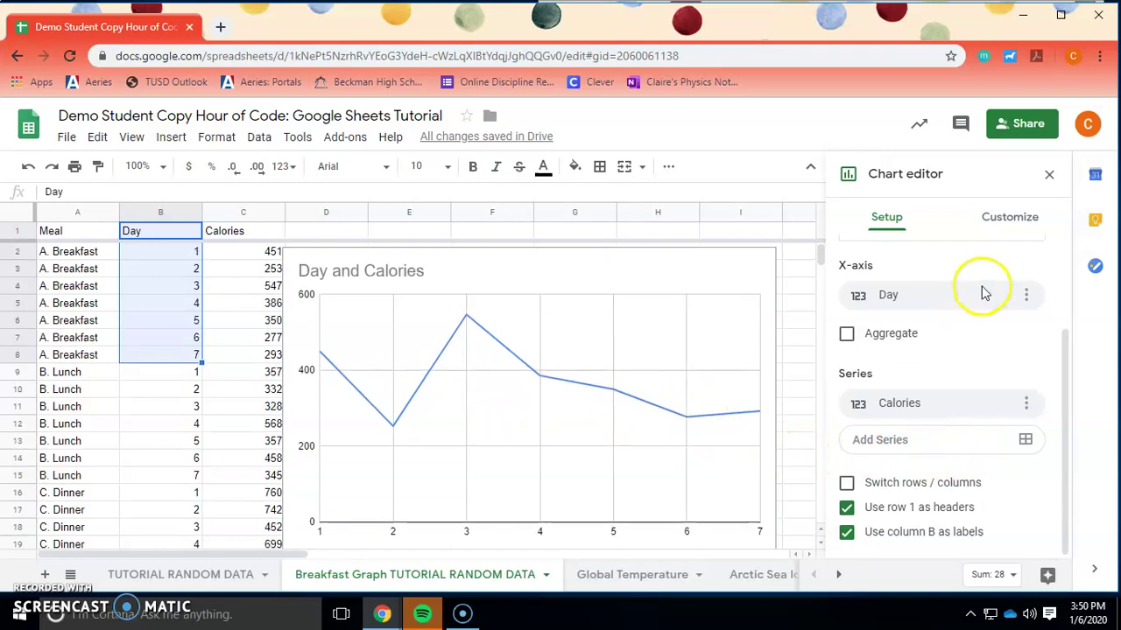
click(1015, 217)
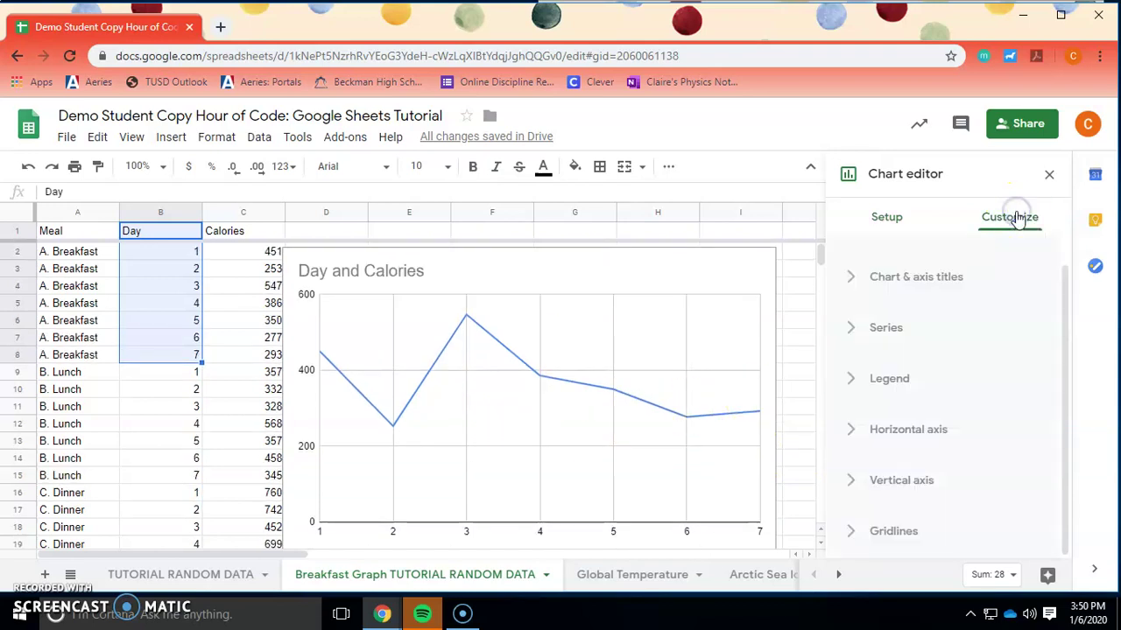
click(850, 281)
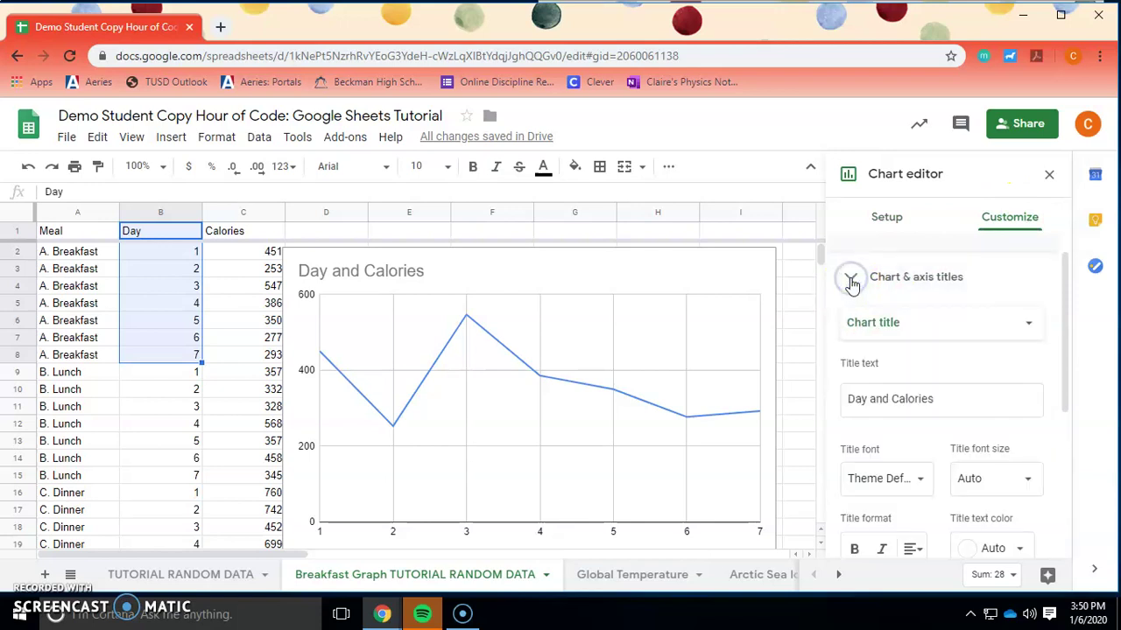
click(980, 402)
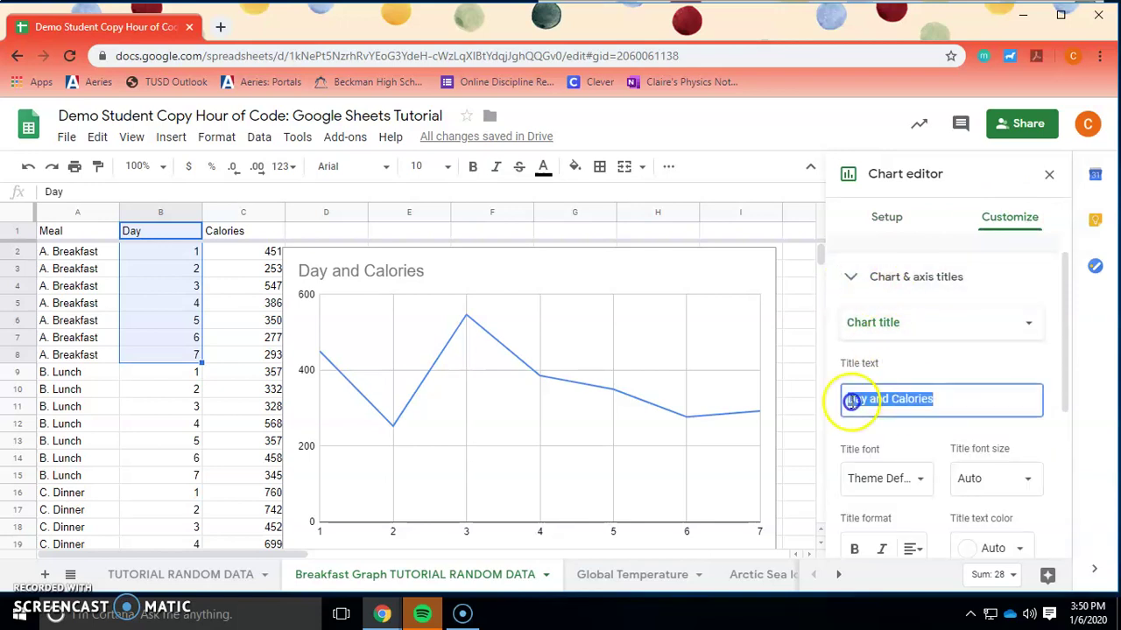
click(983, 404)
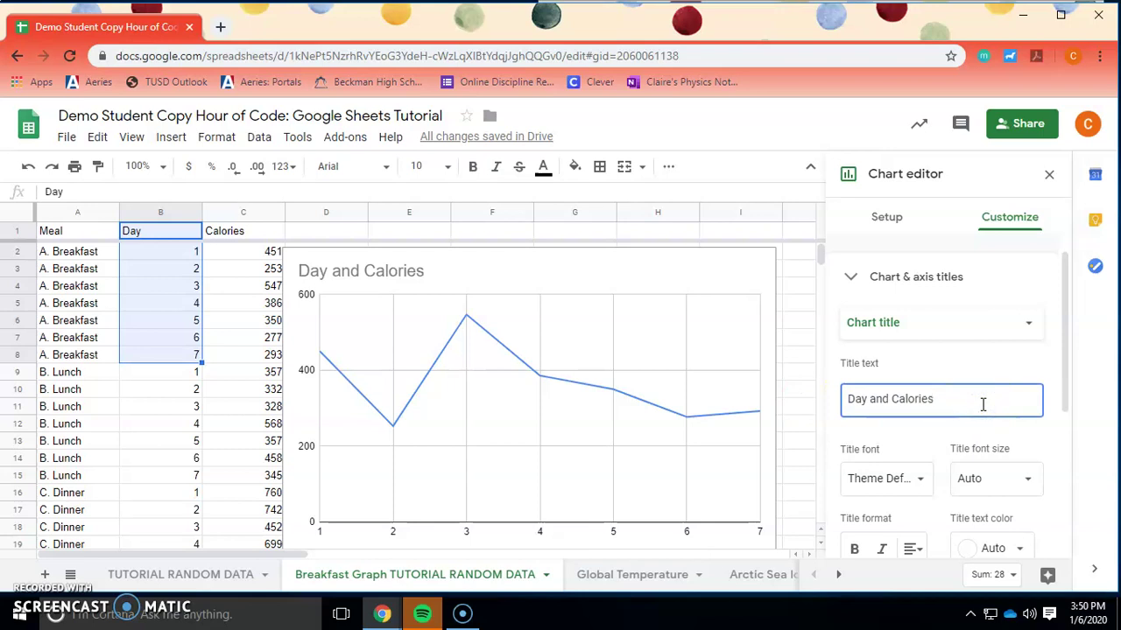
drag(982, 404, 814, 406)
text(Caloric Intake for Breakfas)
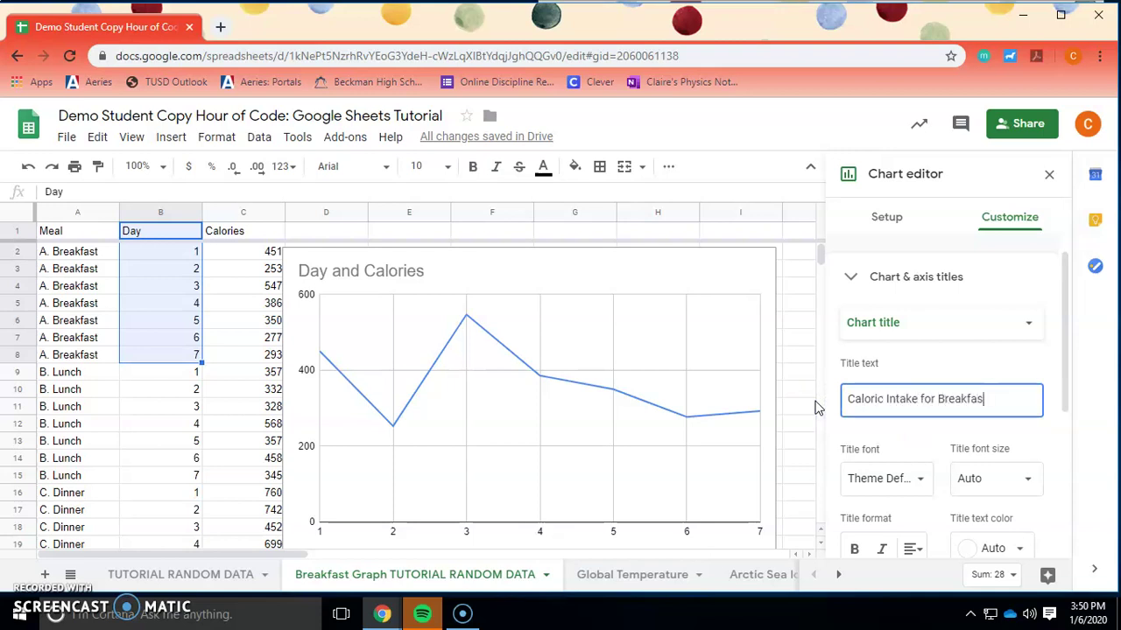
text(t from Monday t)
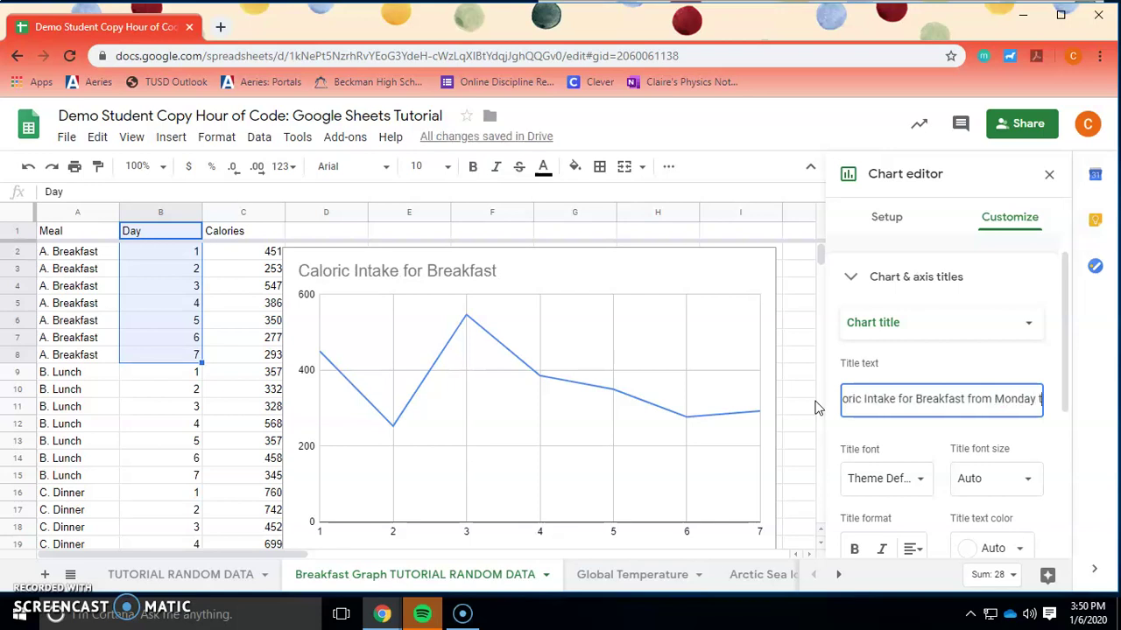
text(o Sunad)
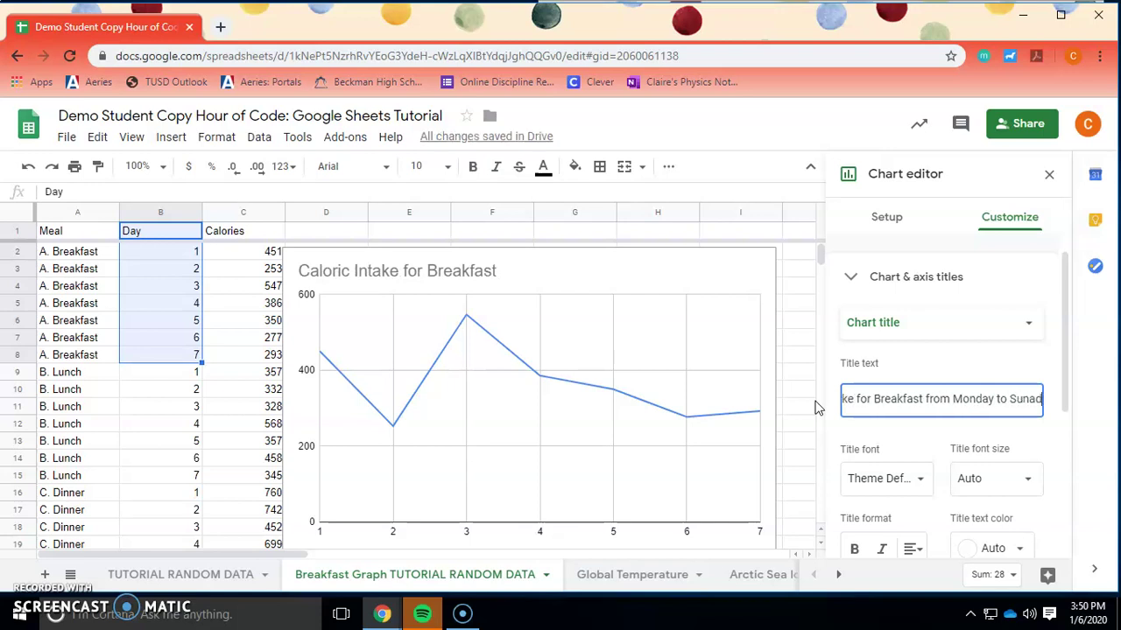
key(BackSpace)
key(BackSpace)
text(day)
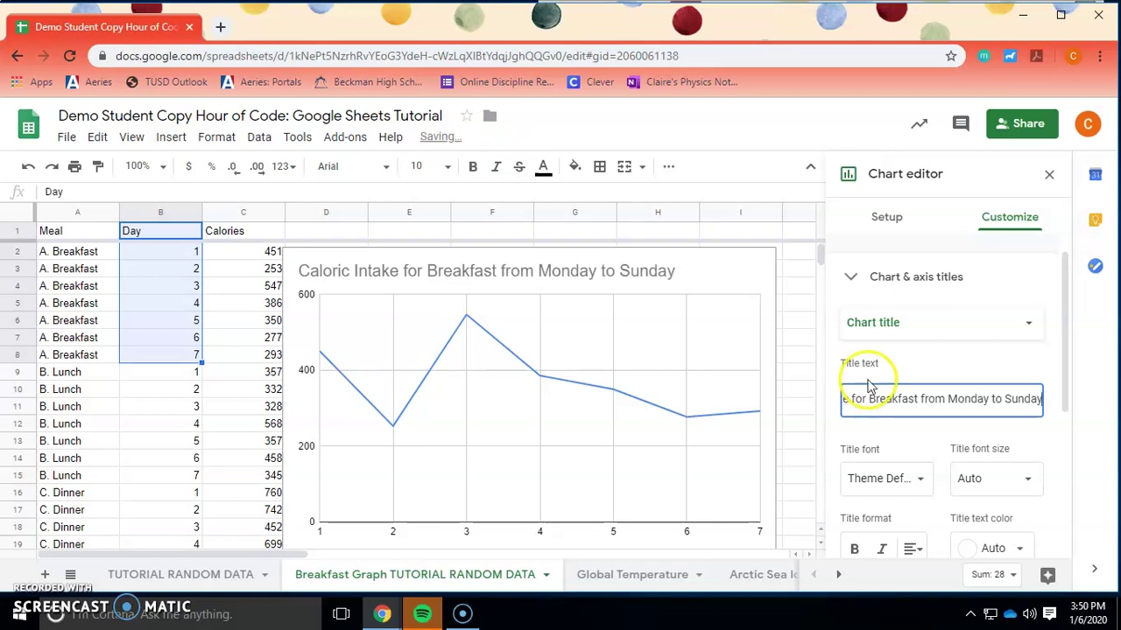
click(1050, 437)
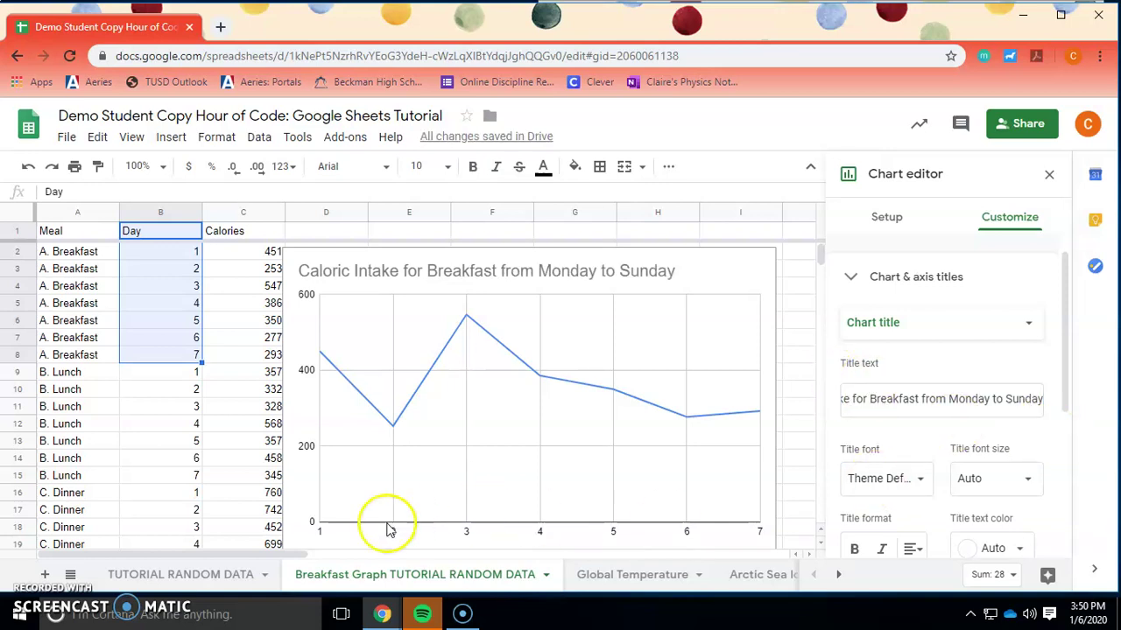
Add the day numbers to the chart title: "(1)" after Monday and "(7)" after Sunday.
click(992, 399)
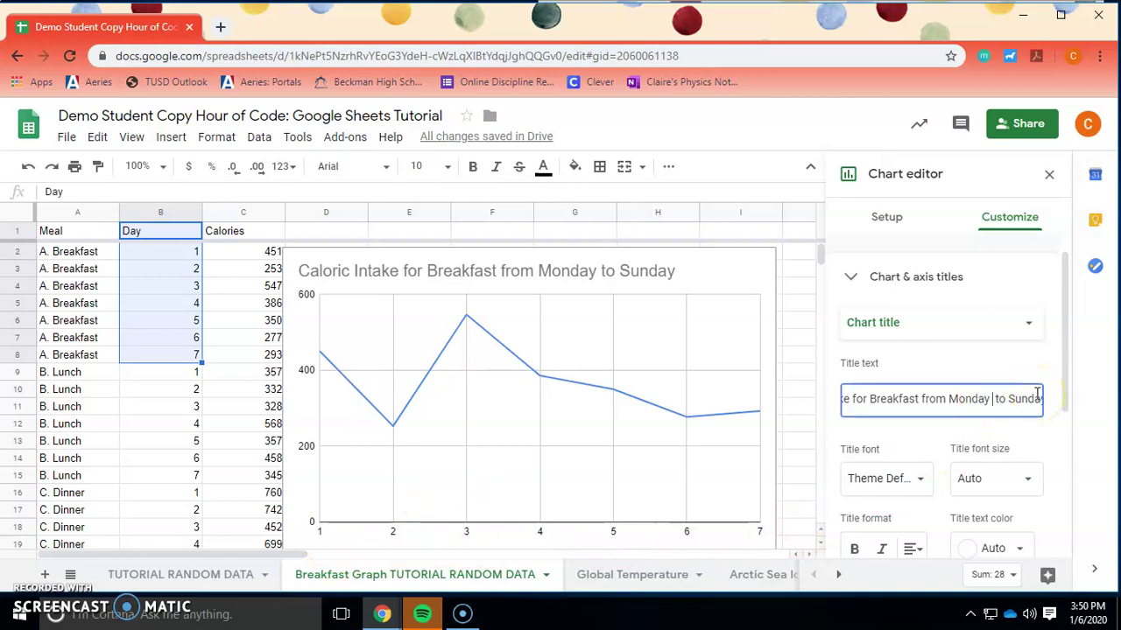
drag(956, 399, 1068, 396)
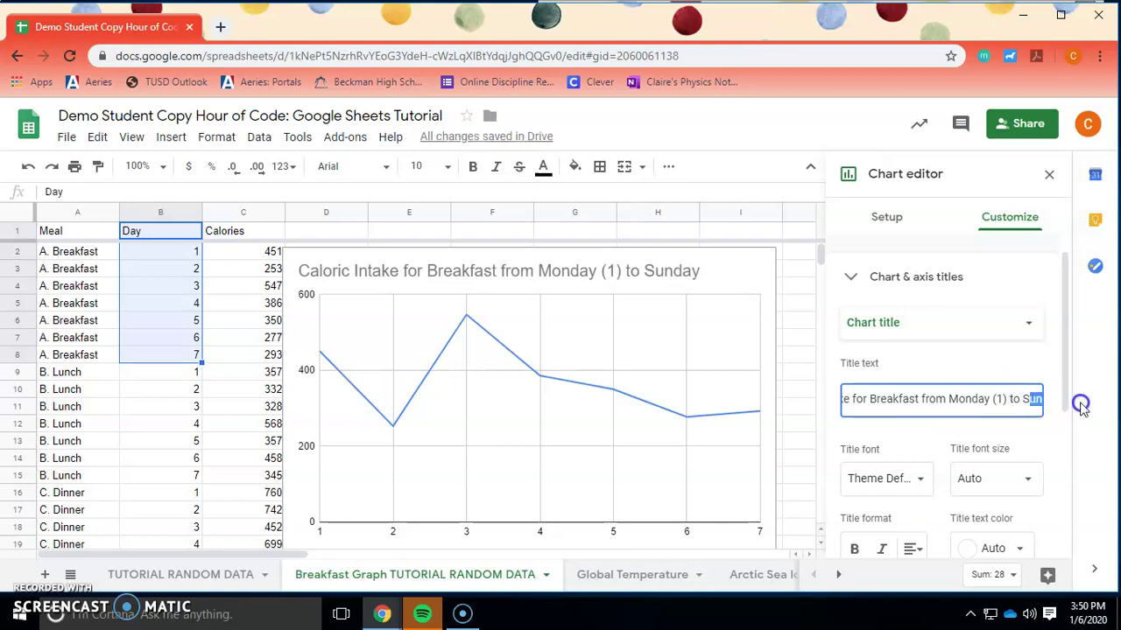
click(1032, 394)
text((7))
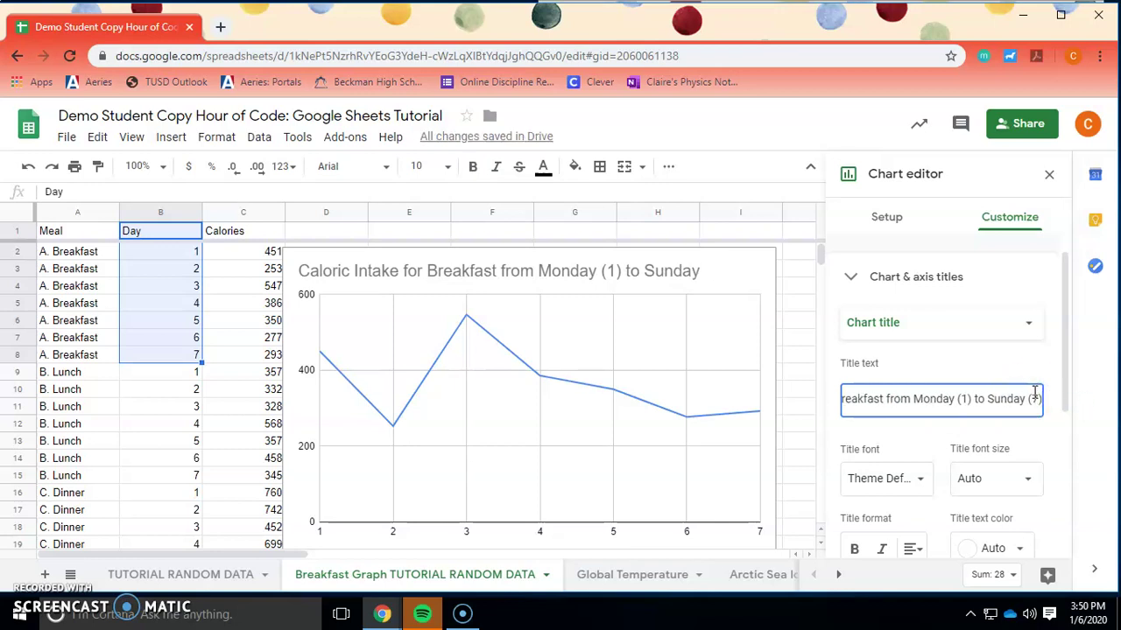
click(1041, 441)
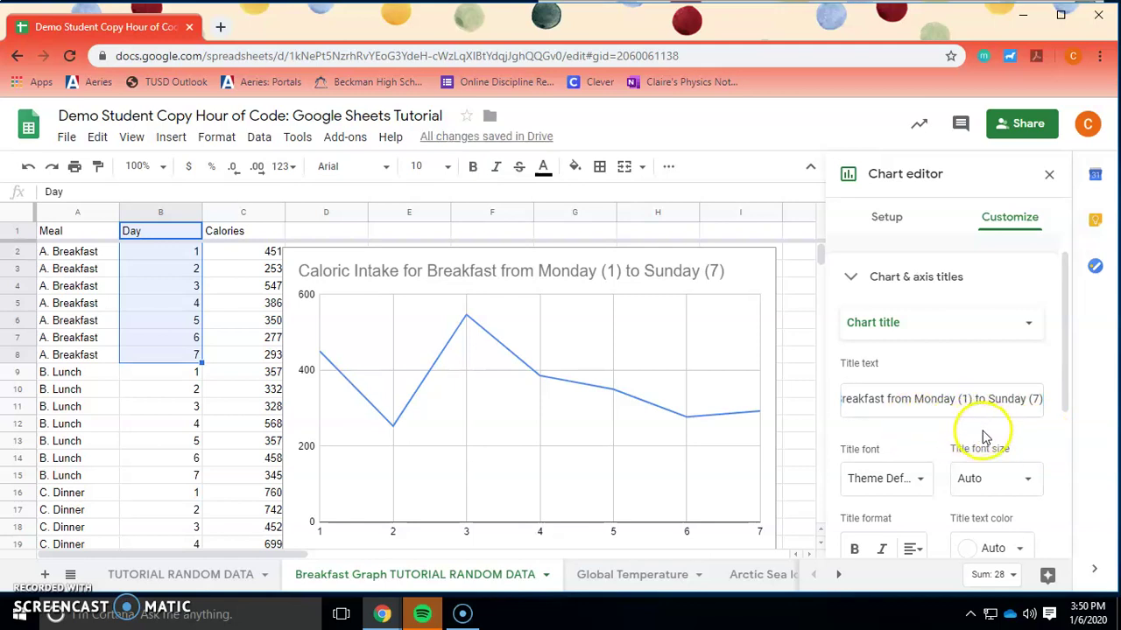
Set the chart's horizontal axis title to "Days of the Week".
click(939, 323)
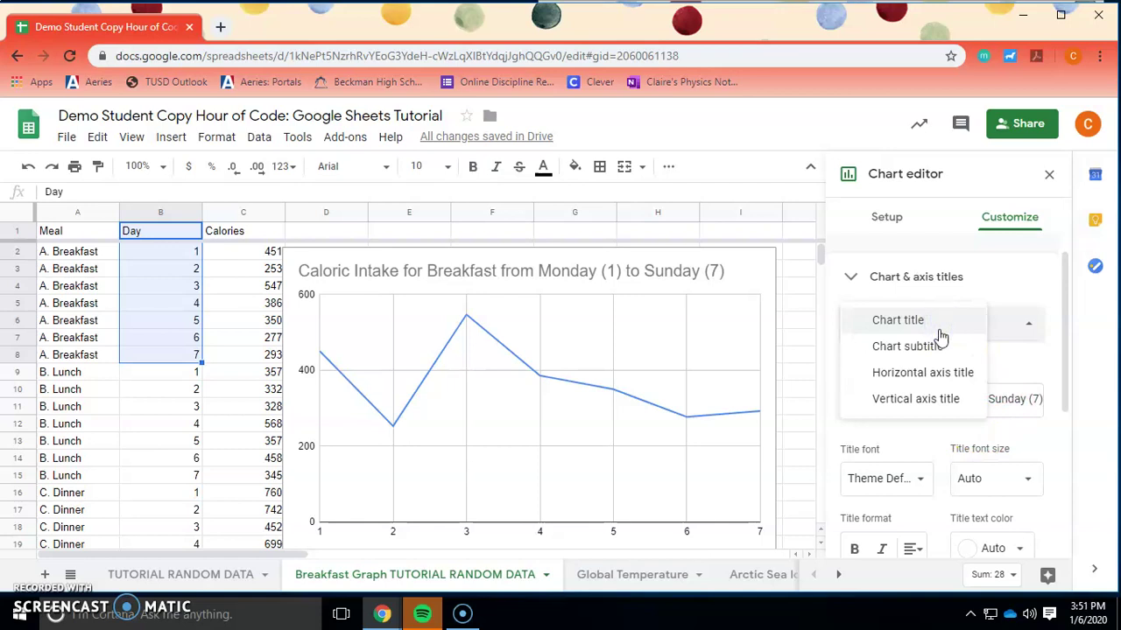
click(933, 374)
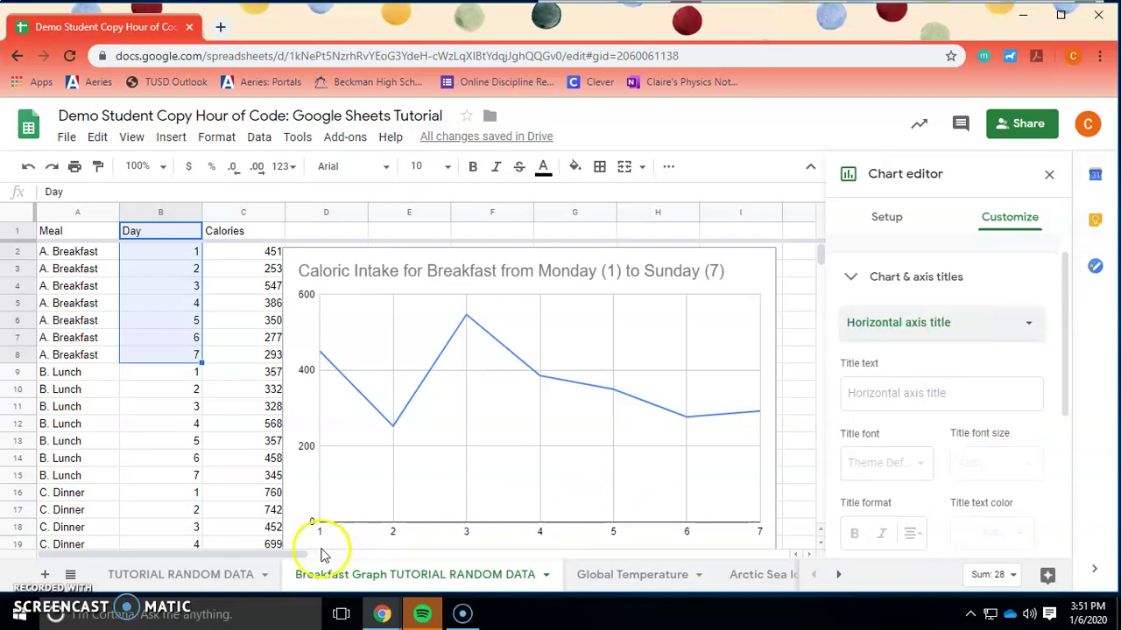
click(907, 399)
text(Days of the Week)
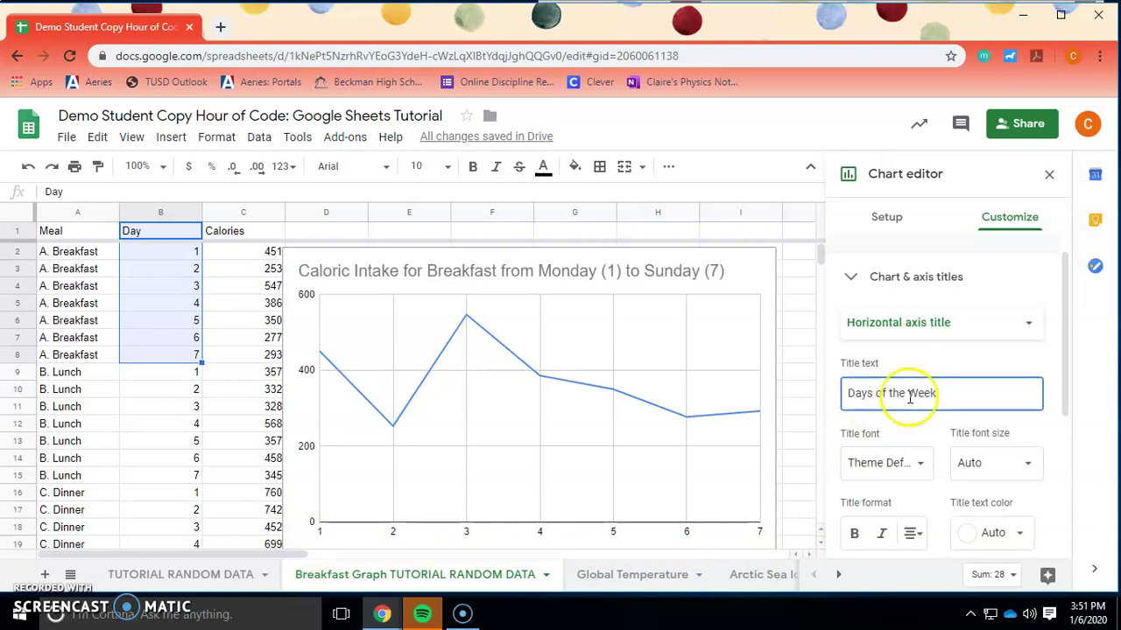
Set the chart's vertical axis title to "Caloric Intake (cal)".
click(944, 324)
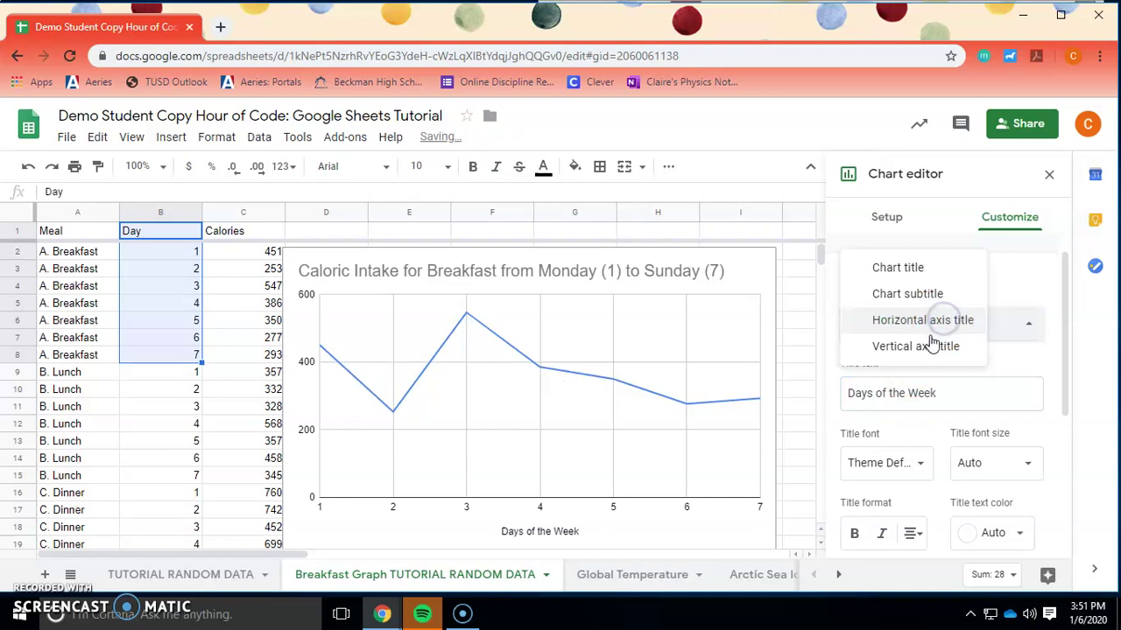
click(933, 345)
click(915, 396)
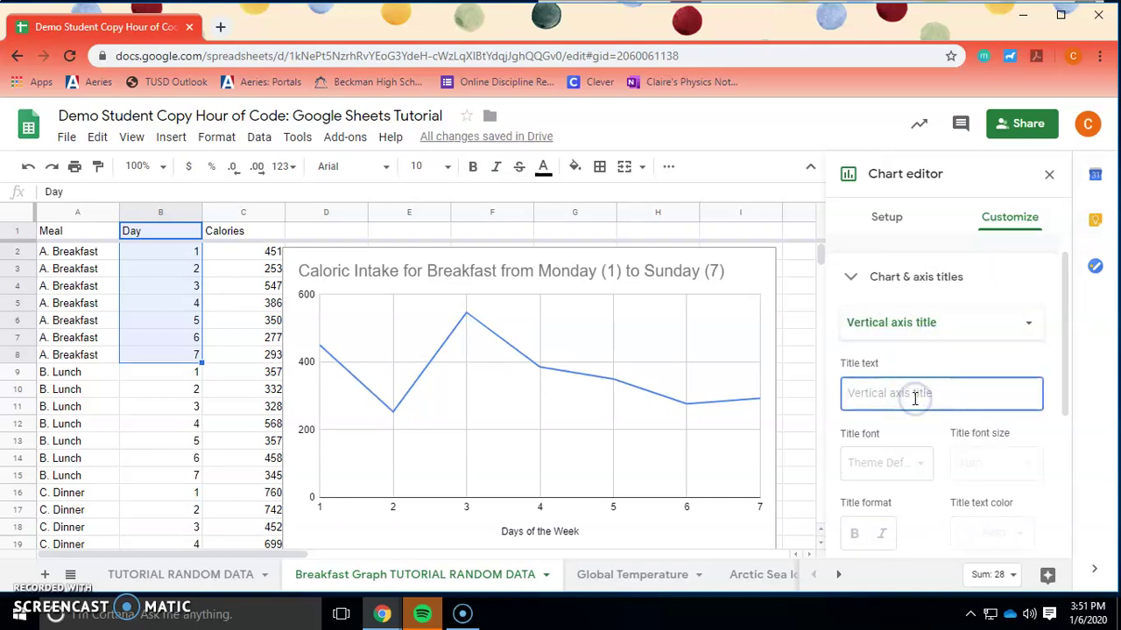
text(Caloric Intake ()
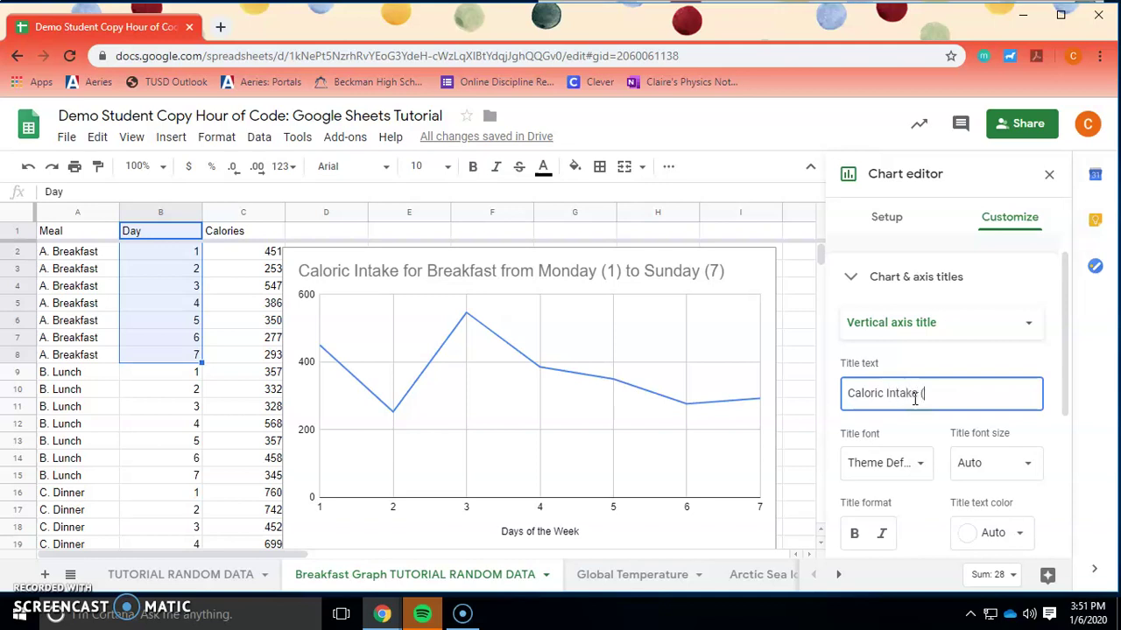
text(cal))
click(1038, 425)
Try to delete the chart's major horizontal gridlines, which belong to the vertical axis.
scroll(1038, 429, down, 2)
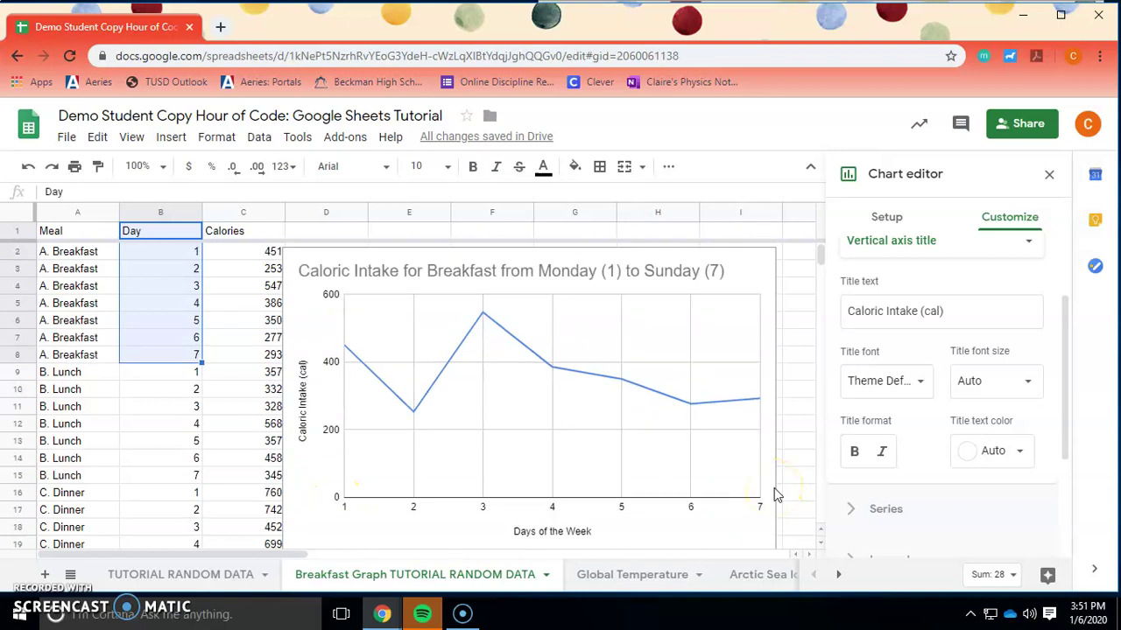
click(483, 431)
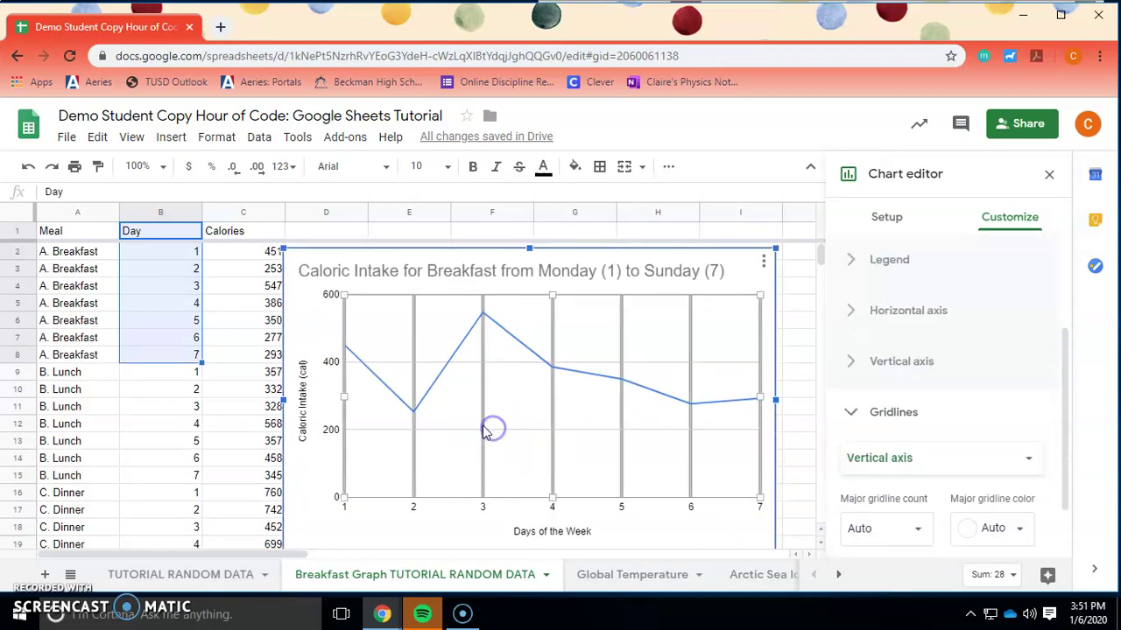
click(486, 431)
click(961, 456)
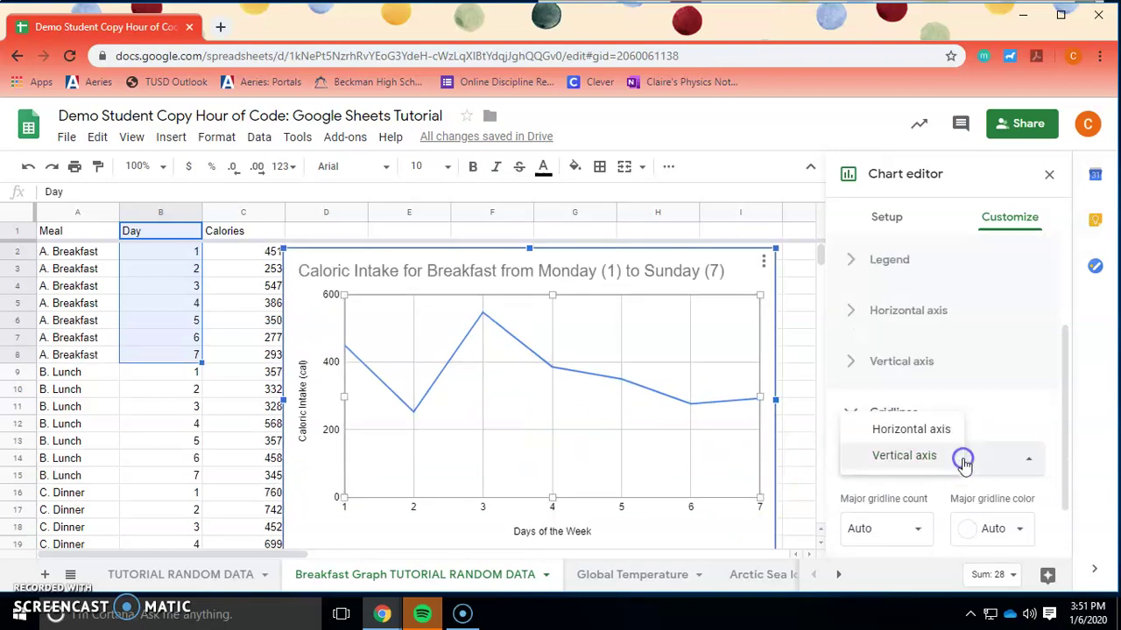
click(928, 455)
click(528, 430)
click(554, 436)
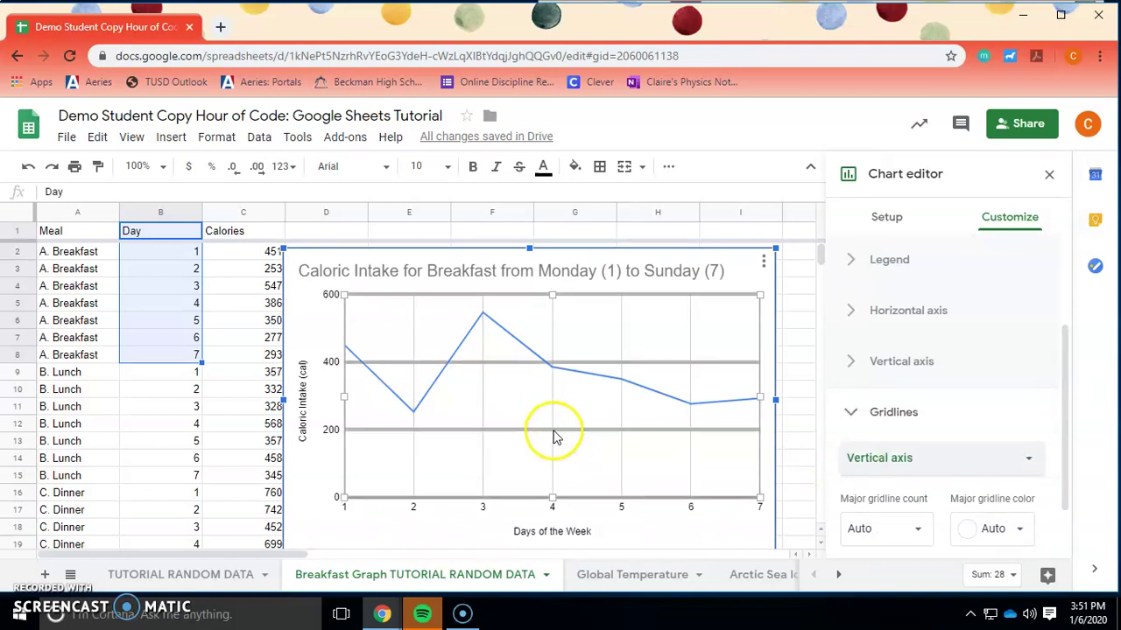
key(Delete)
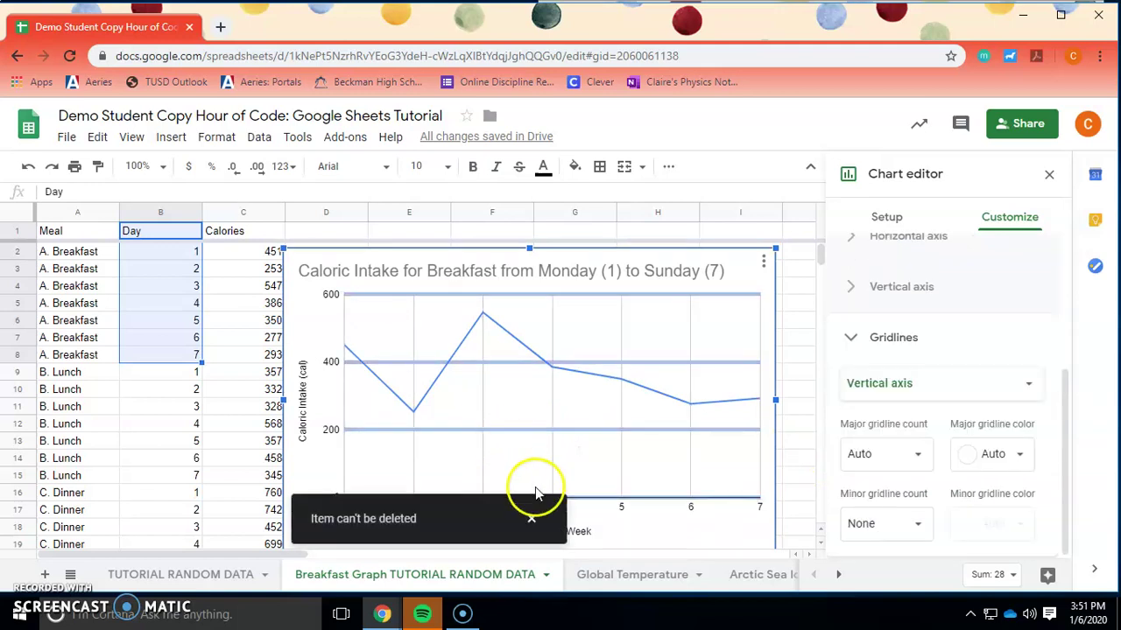
click(911, 338)
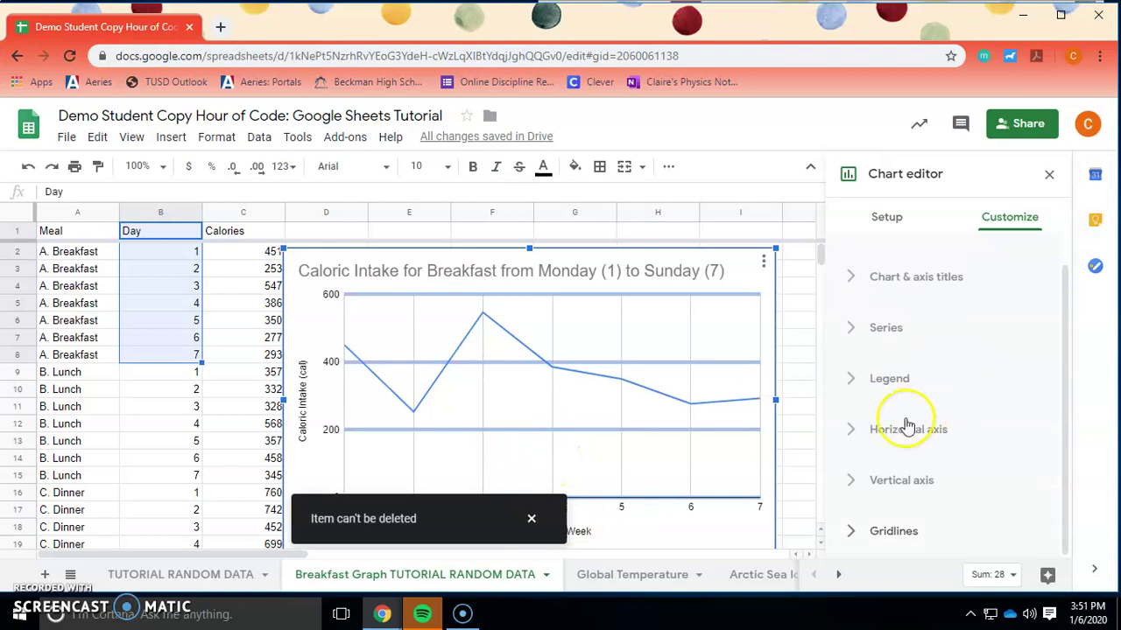
Finish editing the breakfast chart and move it about one column to the right, so its left edge sits in column E.
click(726, 531)
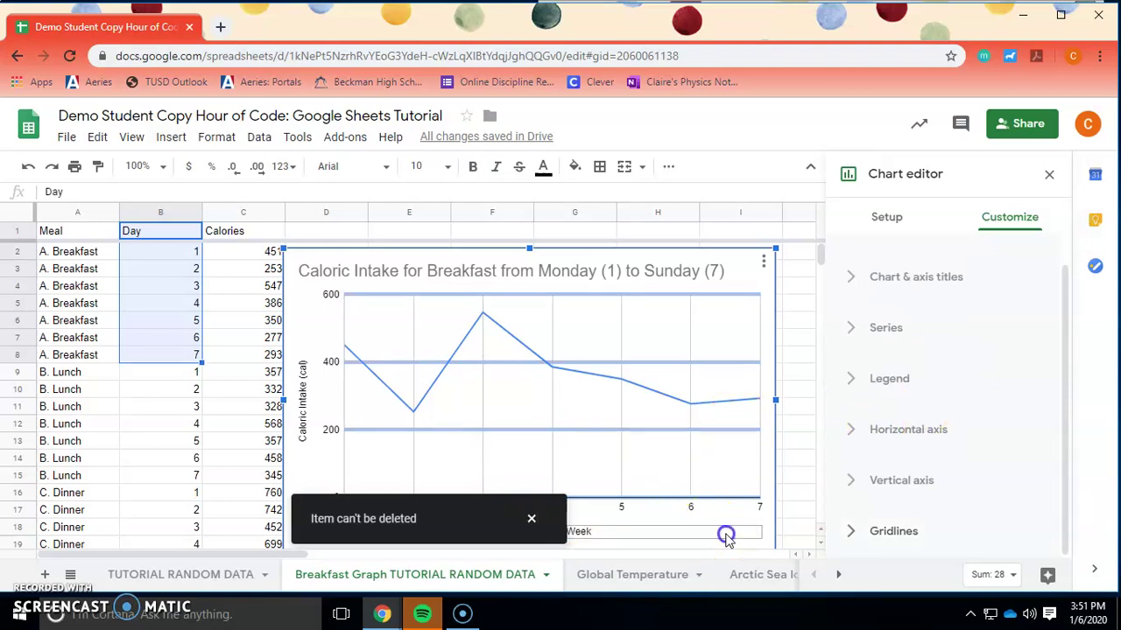
click(798, 313)
click(531, 519)
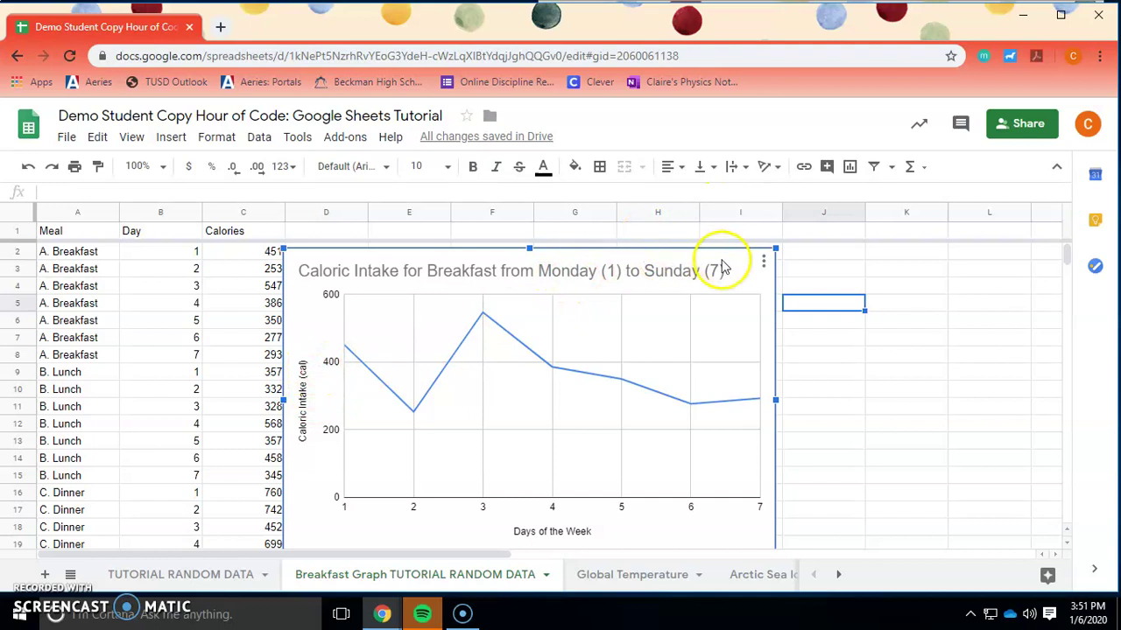
drag(545, 267, 662, 265)
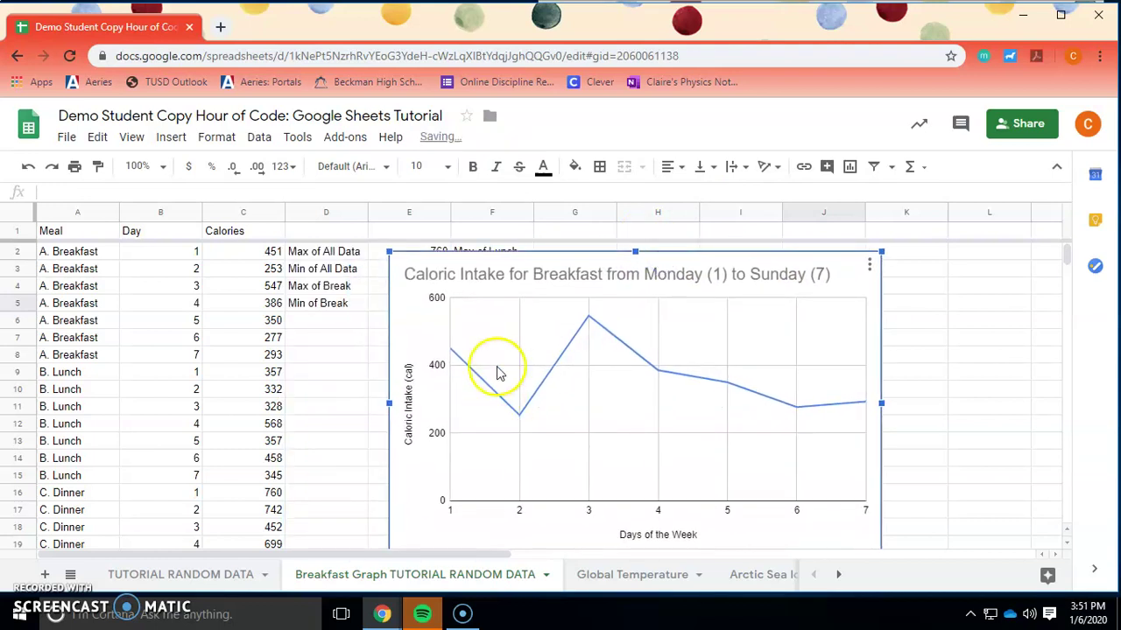